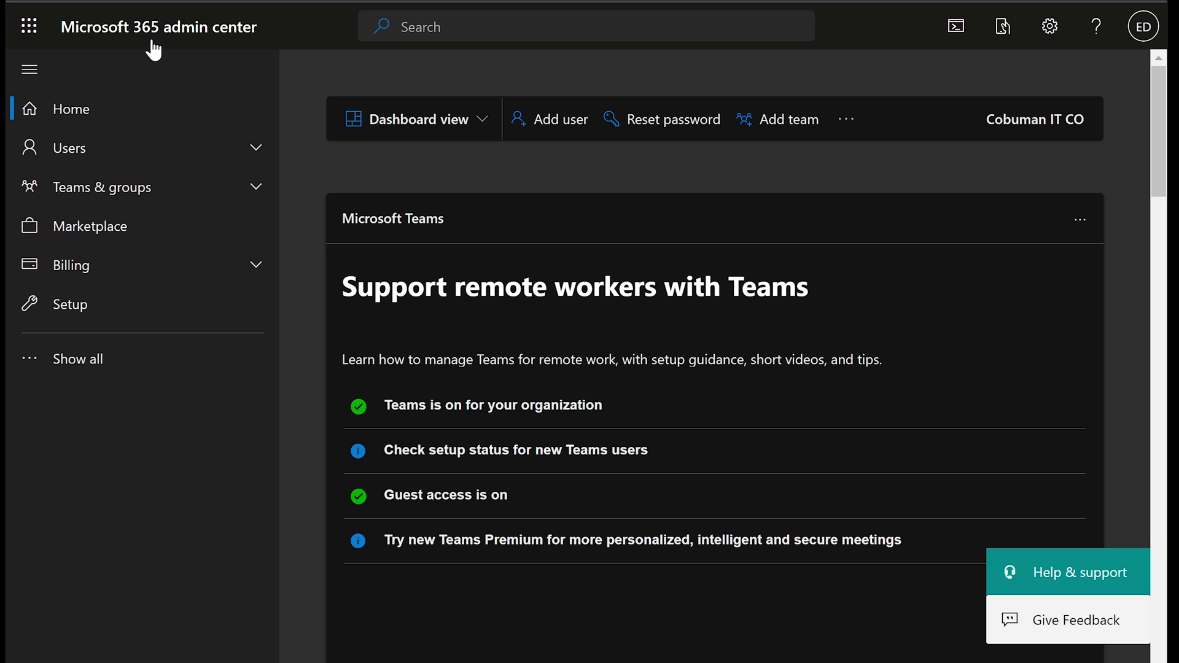
Step: Open Active users and search the list for the user by name
{"action": "left_click", "coordinate": [99, 153]}
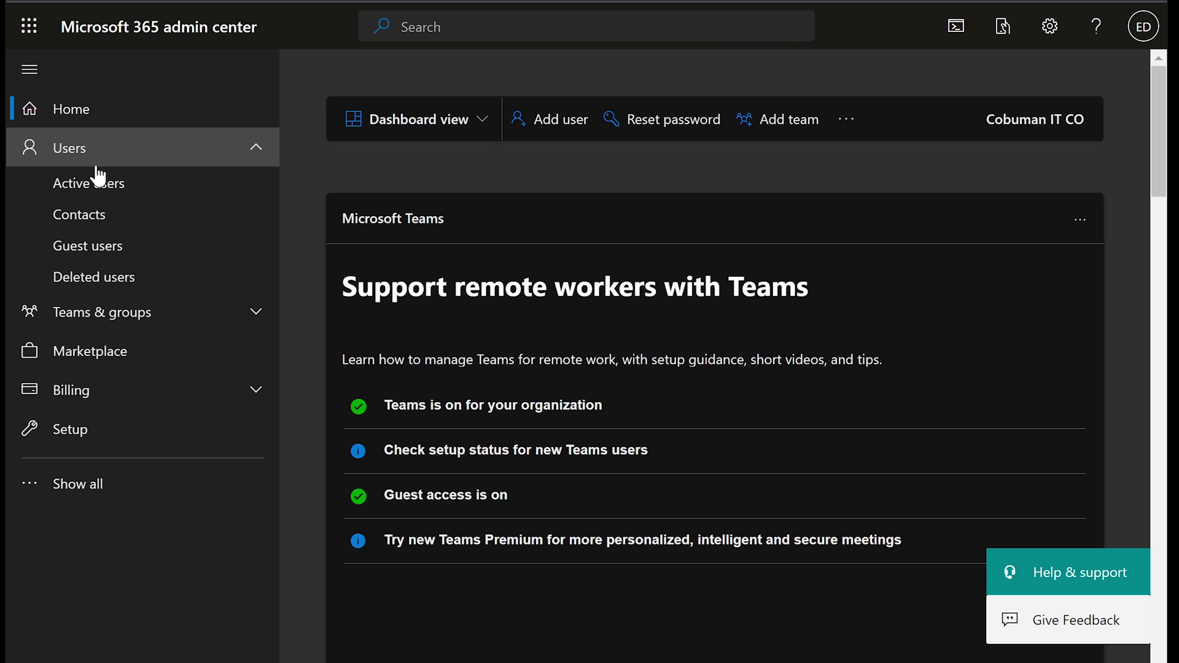
{"action": "left_click", "coordinate": [97, 183]}
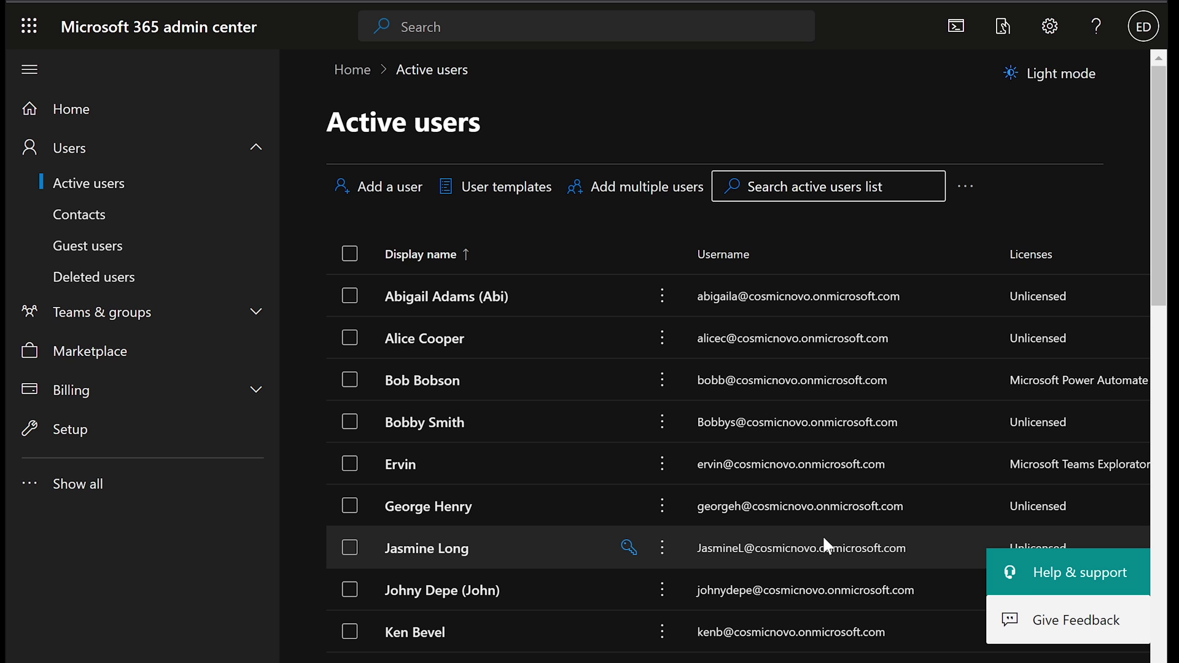
{"action": "left_click", "coordinate": [817, 186]}
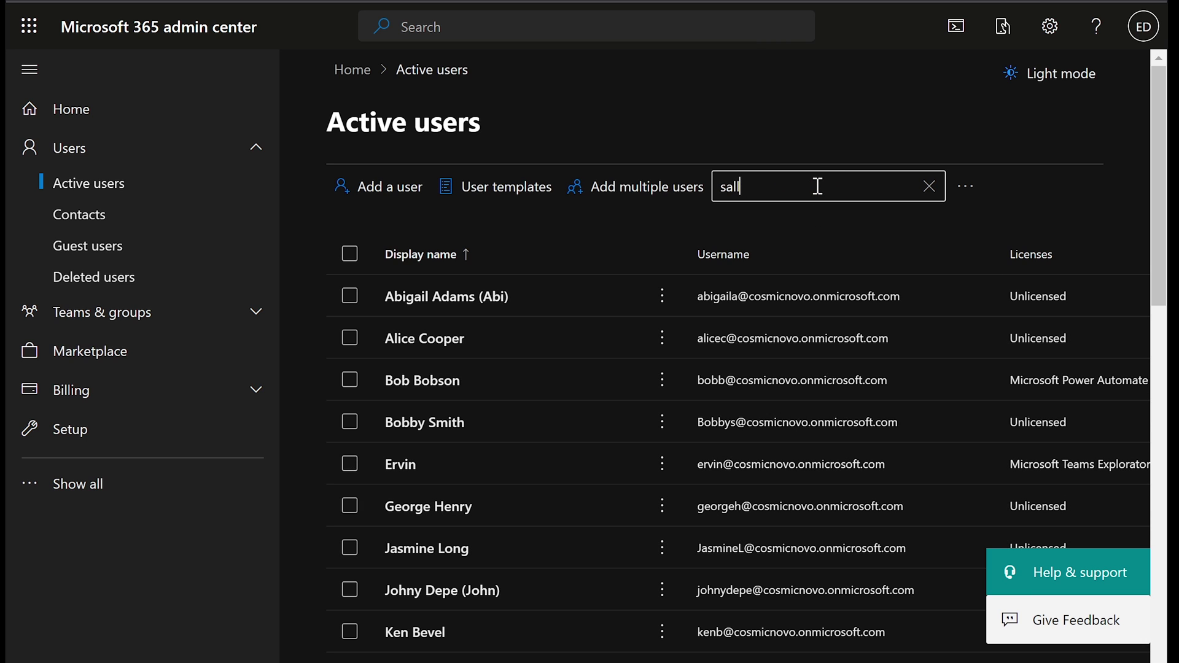
{"action": "key", "text": "Return"}
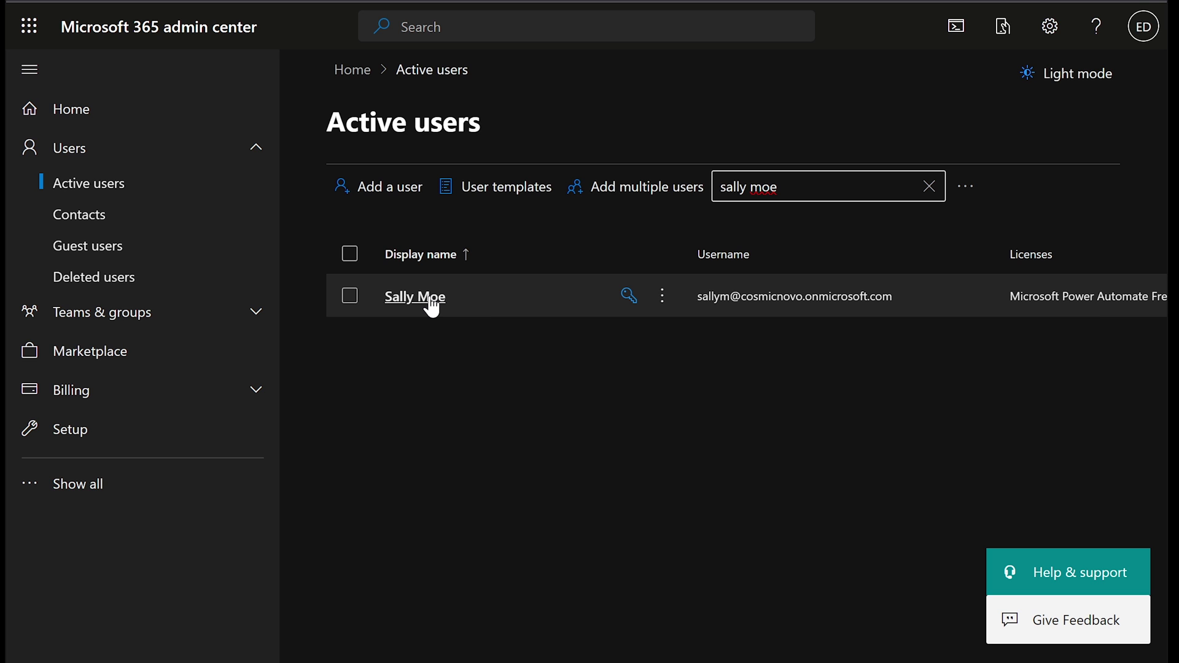
Step: Open the matching user's details, review their account and contact info, then close the panel
{"action": "left_click", "coordinate": [415, 296]}
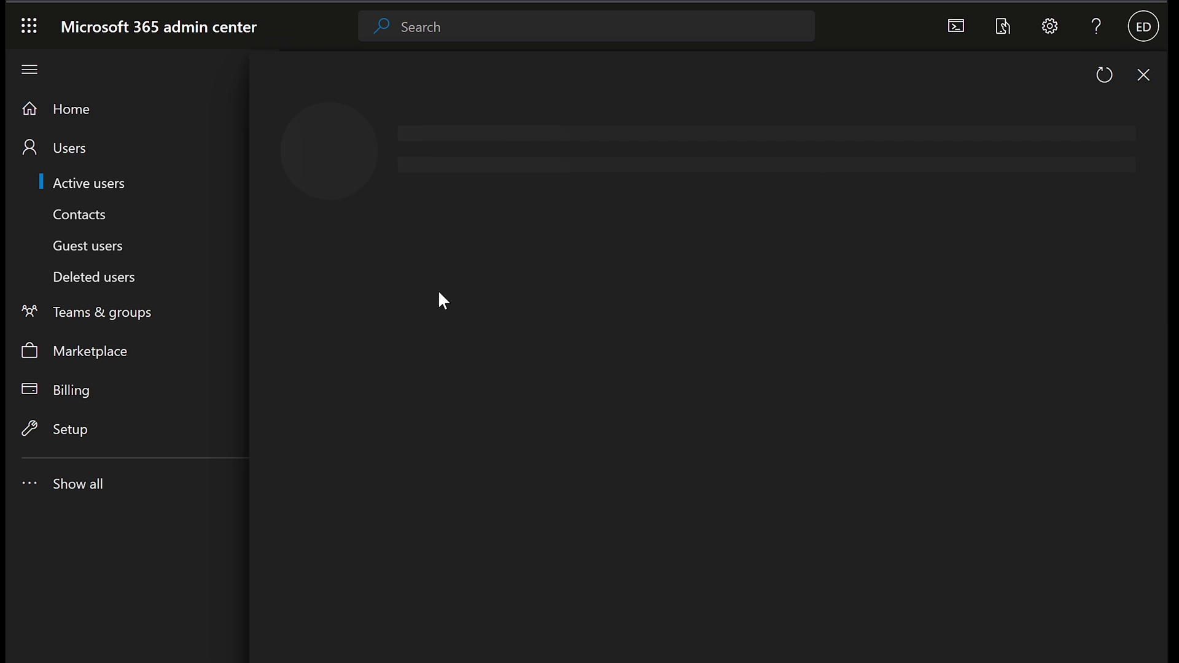
{"action": "scroll", "coordinate": [647, 408], "scroll_direction": "down", "scroll_amount": 5}
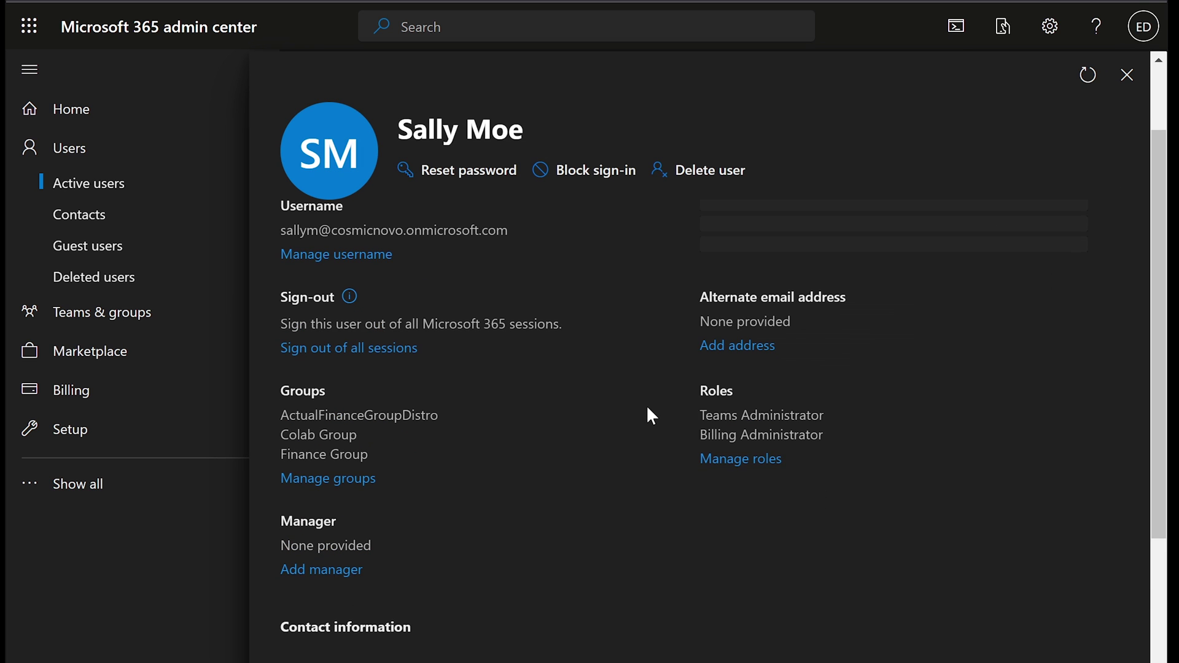
{"action": "scroll", "coordinate": [652, 416], "scroll_direction": "down", "scroll_amount": 1}
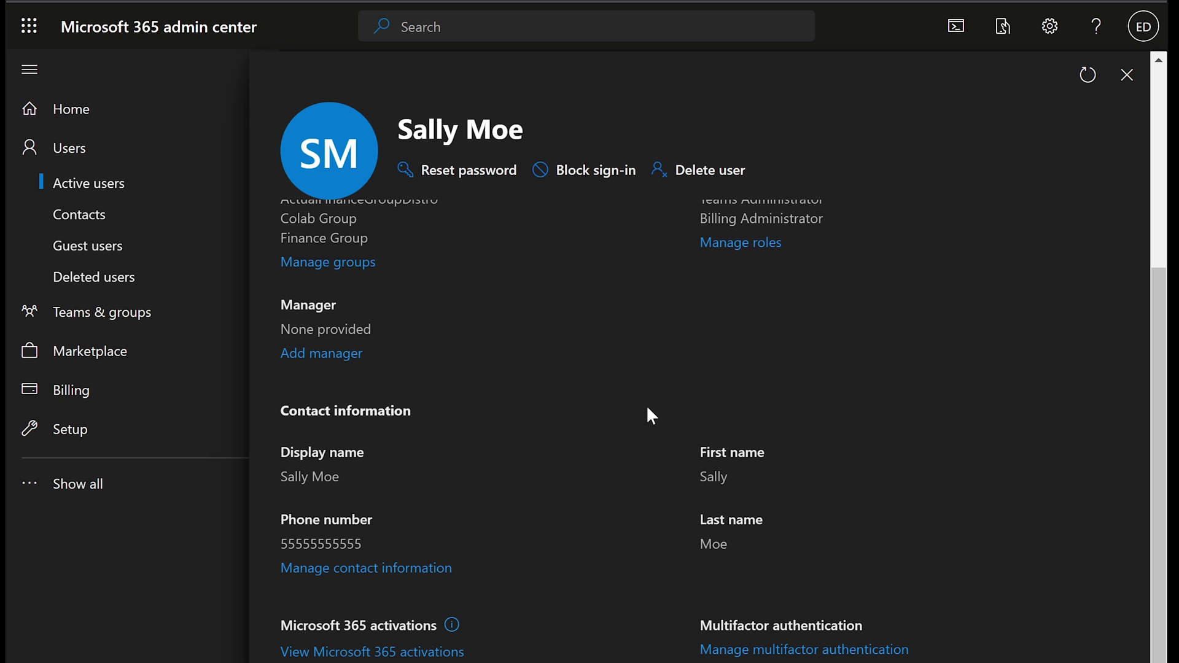
{"action": "left_click_drag", "start_coordinate": [264, 442], "coordinate": [778, 494]}
{"action": "left_click", "coordinate": [798, 383]}
{"action": "scroll", "coordinate": [771, 403], "scroll_direction": "up", "scroll_amount": 5}
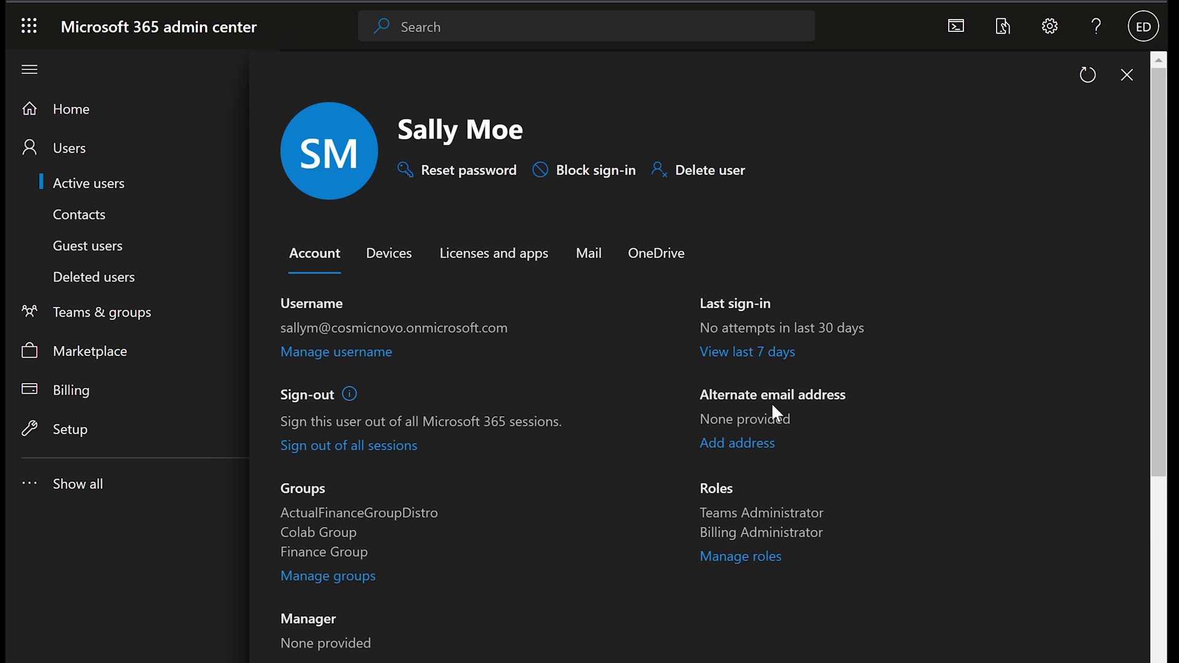
{"action": "left_click", "coordinate": [1127, 75]}
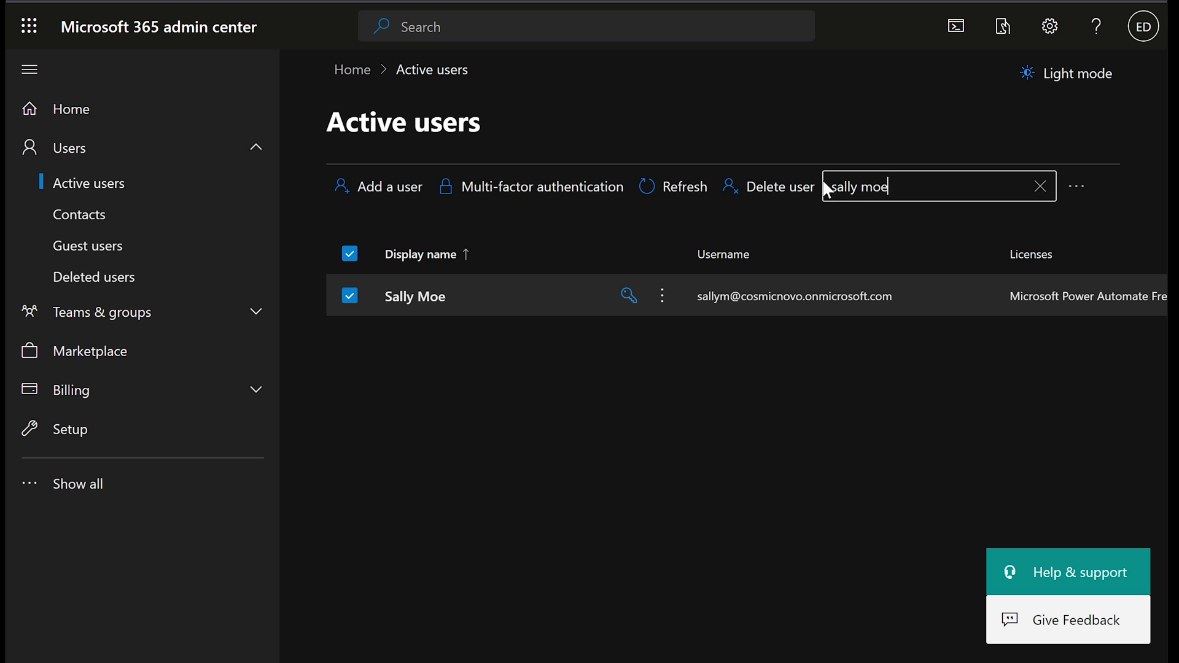
{"action": "left_click", "coordinate": [1076, 189]}
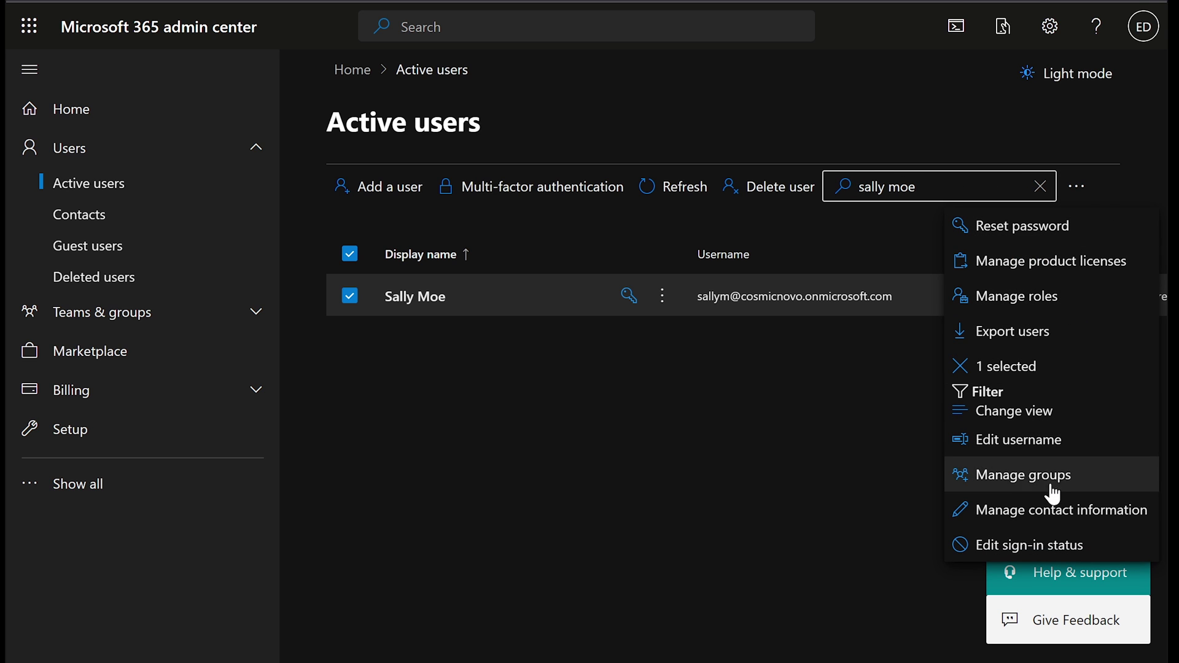
{"action": "left_click", "coordinate": [993, 512]}
{"action": "scroll", "coordinate": [826, 488], "scroll_direction": "down", "scroll_amount": 2}
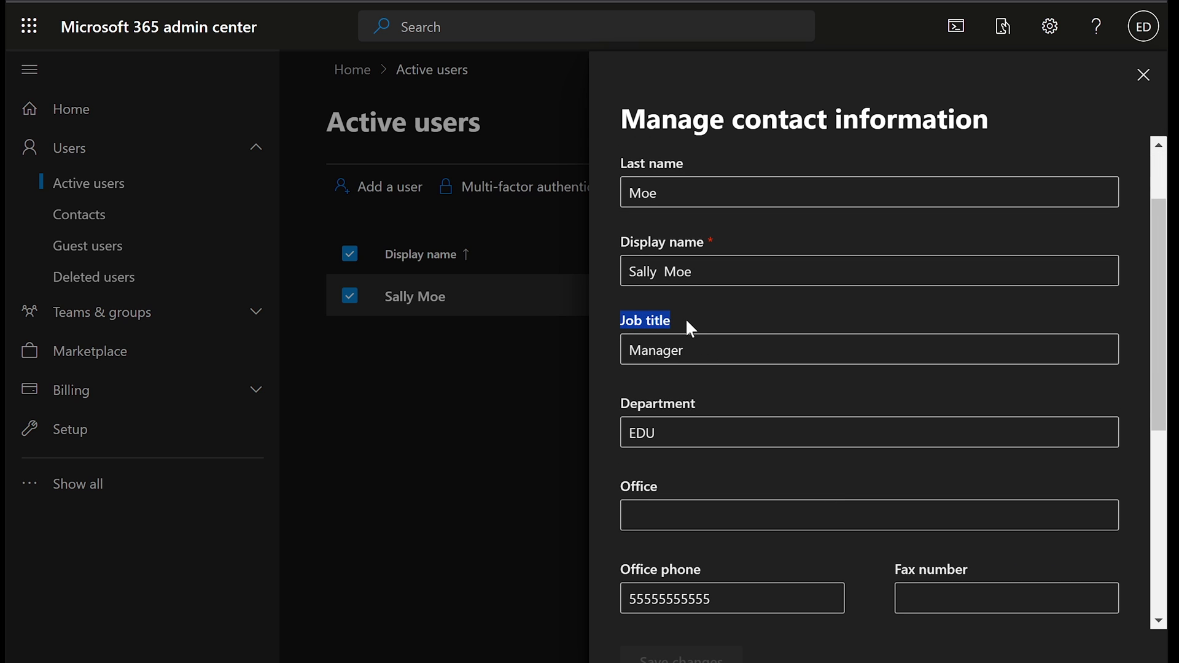
{"action": "left_click", "coordinate": [713, 350]}
{"action": "left_click_drag", "start_coordinate": [713, 350], "coordinate": [606, 351]}
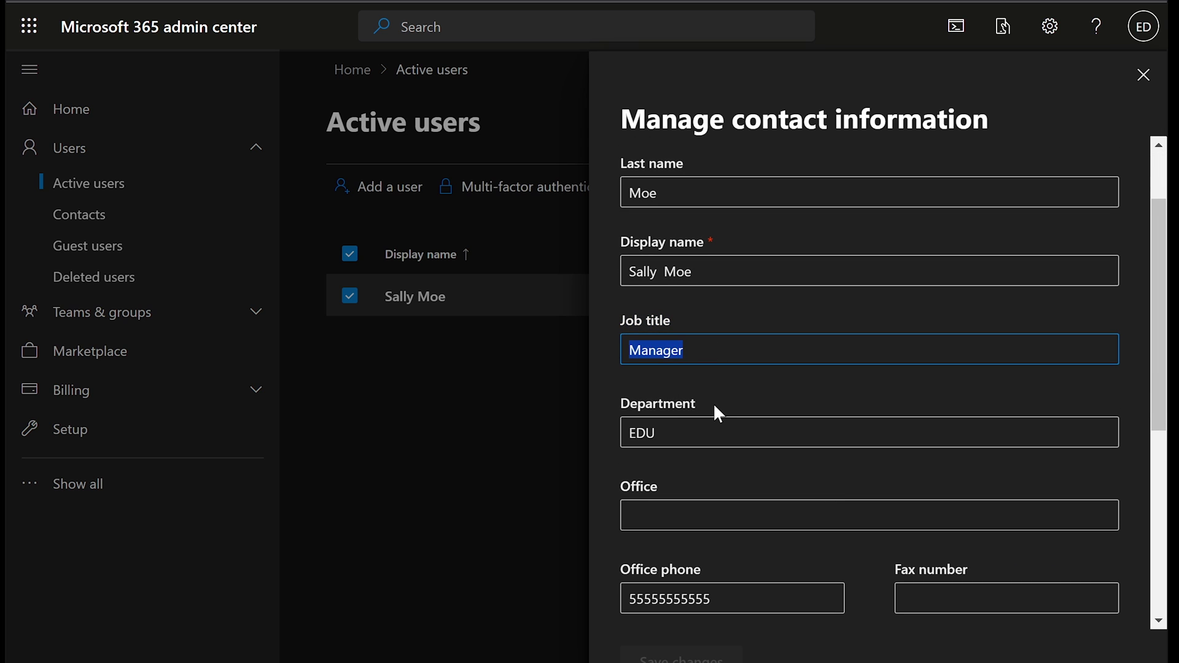
{"action": "left_click_drag", "start_coordinate": [698, 433], "coordinate": [611, 433]}
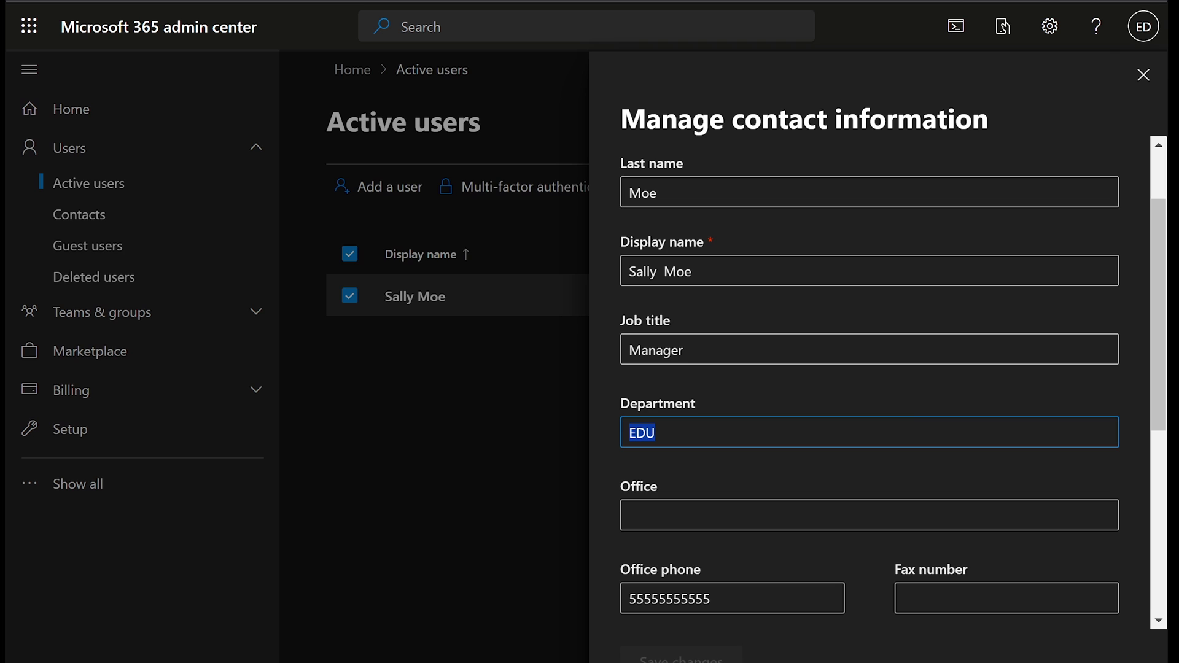
{"action": "left_click", "coordinate": [1144, 76]}
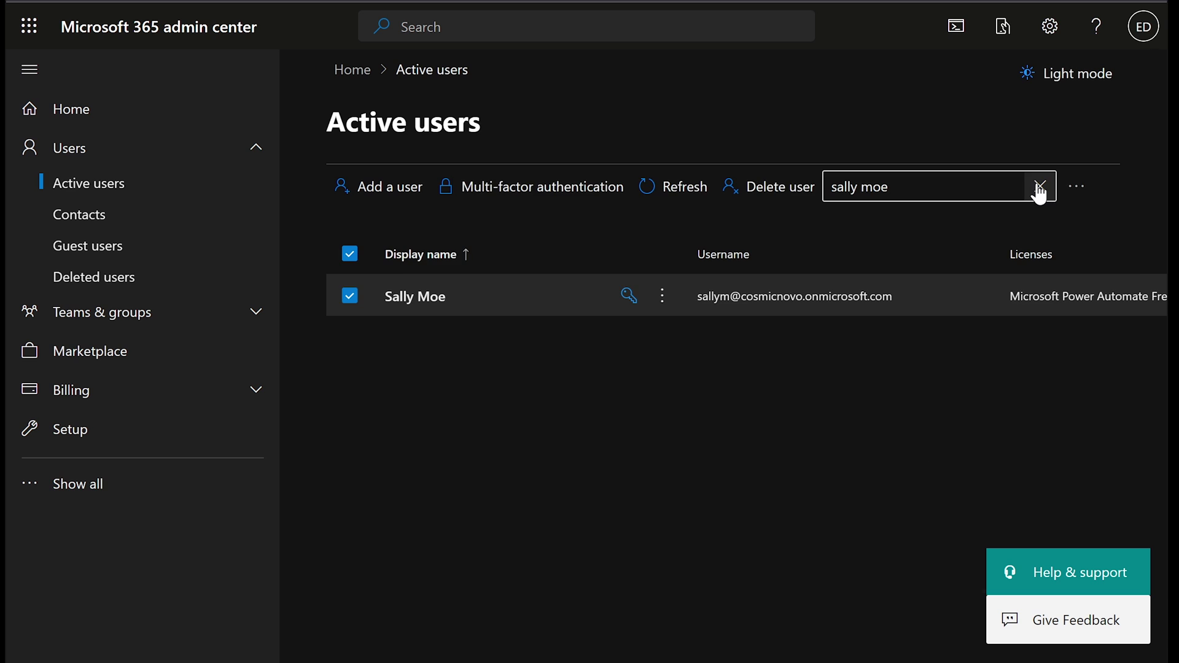
Step: Clear the name search and begin a new custom user filter
{"action": "left_click", "coordinate": [1039, 186]}
{"action": "left_click", "coordinate": [958, 194]}
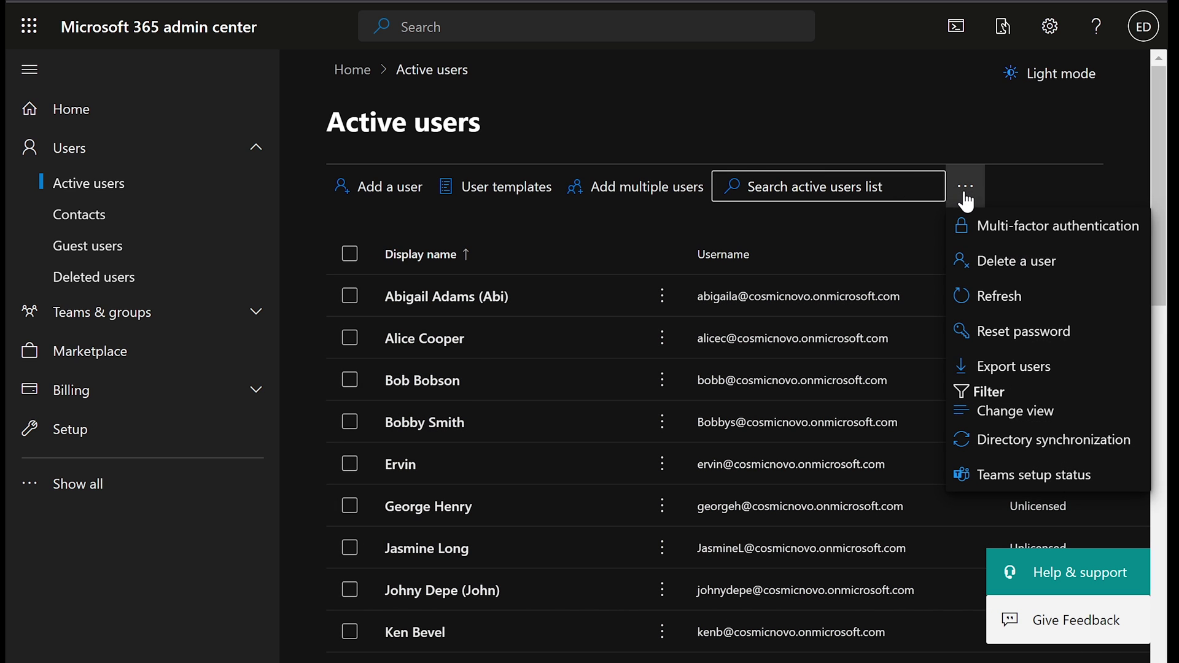
{"action": "left_click", "coordinate": [970, 398]}
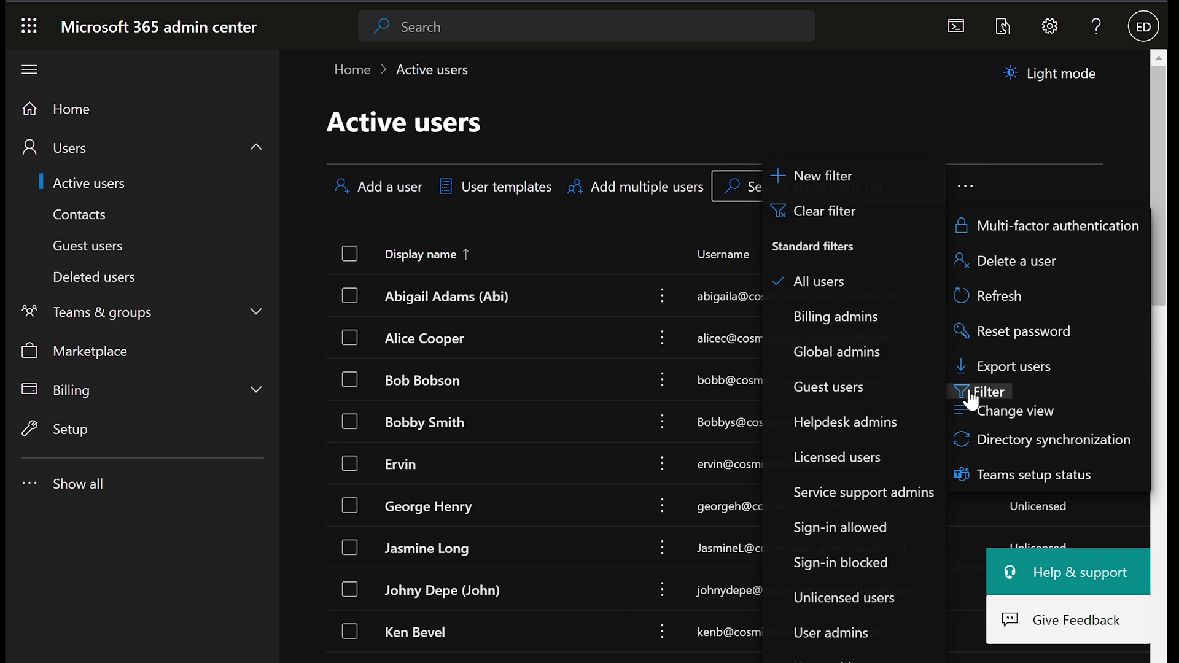
{"action": "left_click", "coordinate": [827, 184]}
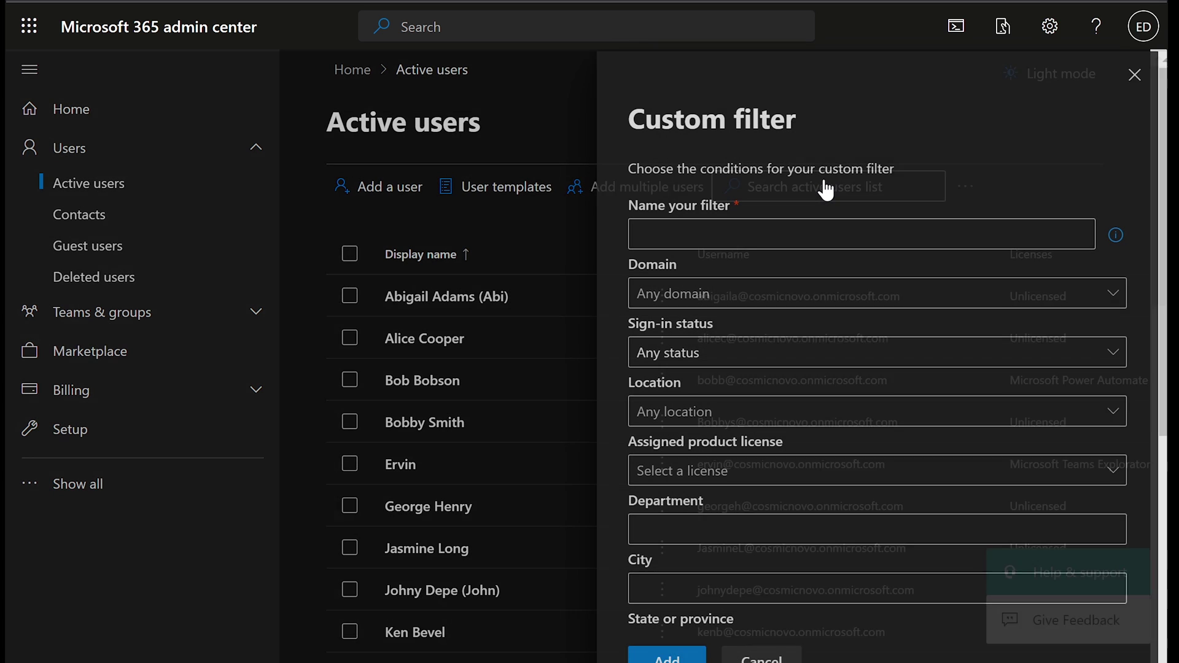
Step: Name the filter 'Manager search', set Job title to 'manager', and add it
{"action": "left_click", "coordinate": [768, 240]}
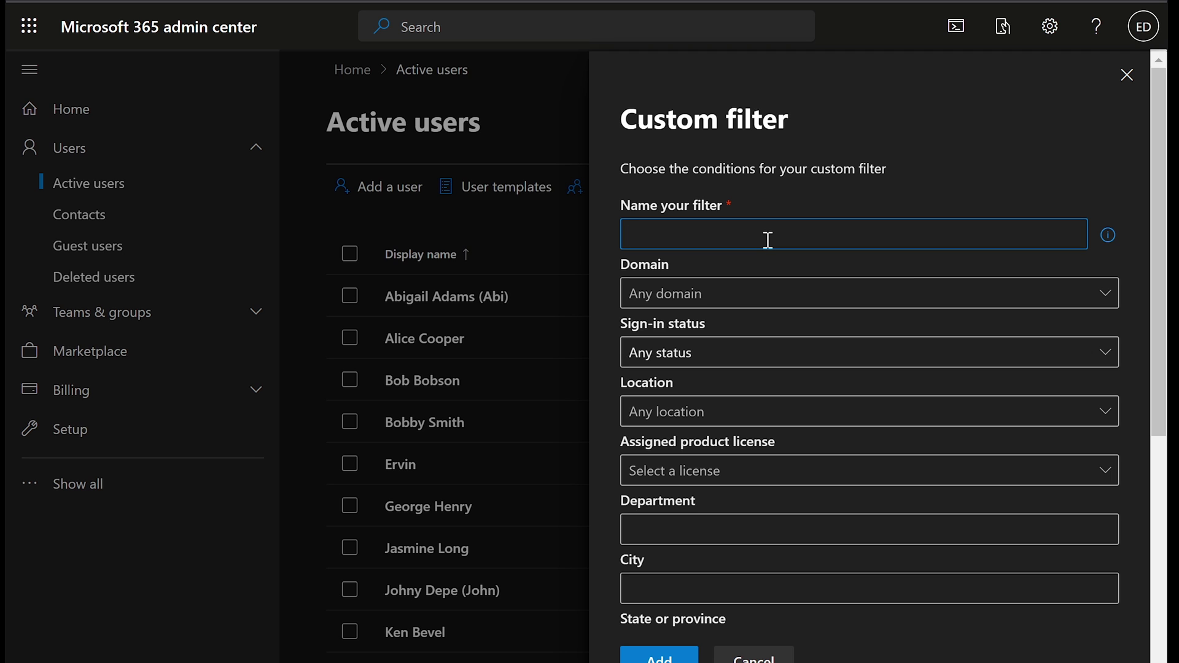
{"action": "type", "text": "Manager search"}
{"action": "scroll", "coordinate": [794, 349], "scroll_direction": "down", "scroll_amount": 2}
{"action": "scroll", "coordinate": [794, 349], "scroll_direction": "down", "scroll_amount": 5}
{"action": "left_click", "coordinate": [675, 377]}
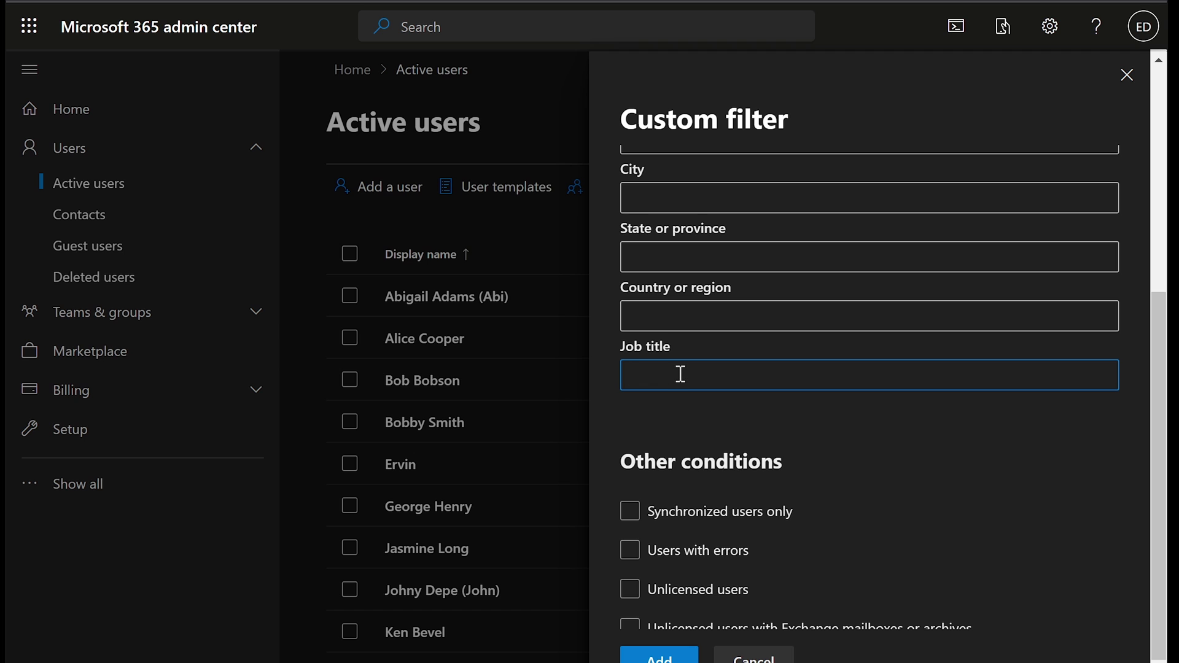
{"action": "type", "text": "manager"}
{"action": "scroll", "coordinate": [784, 529], "scroll_direction": "down", "scroll_amount": 1}
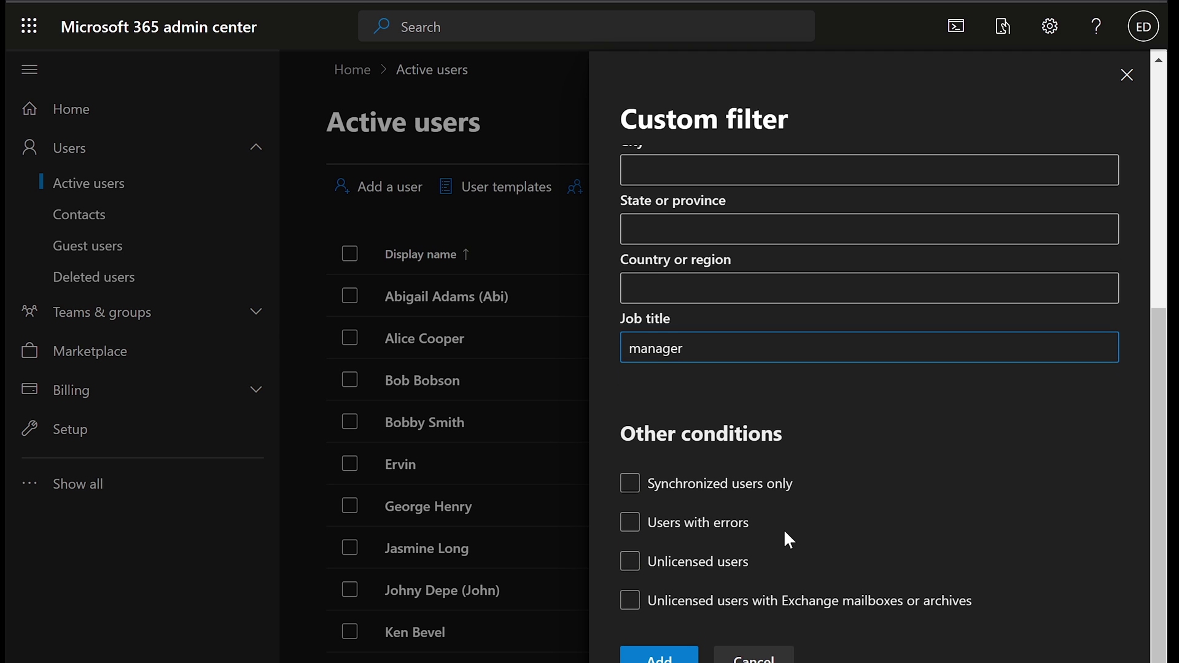
{"action": "left_click", "coordinate": [711, 567]}
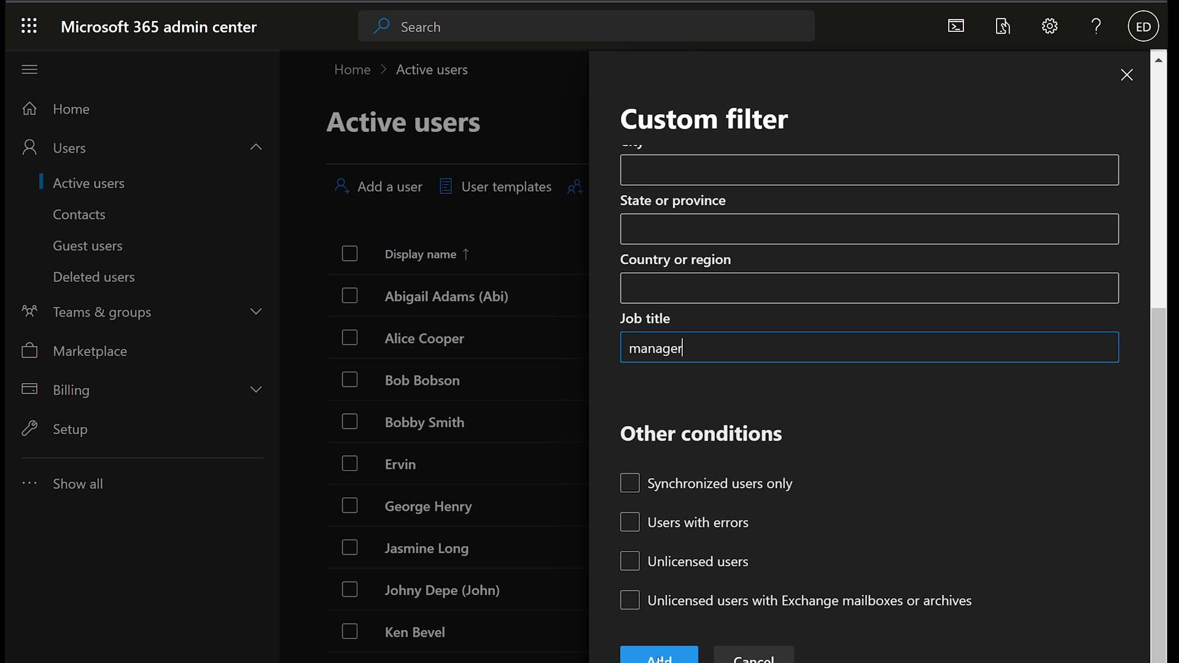
{"action": "left_click", "coordinate": [662, 657]}
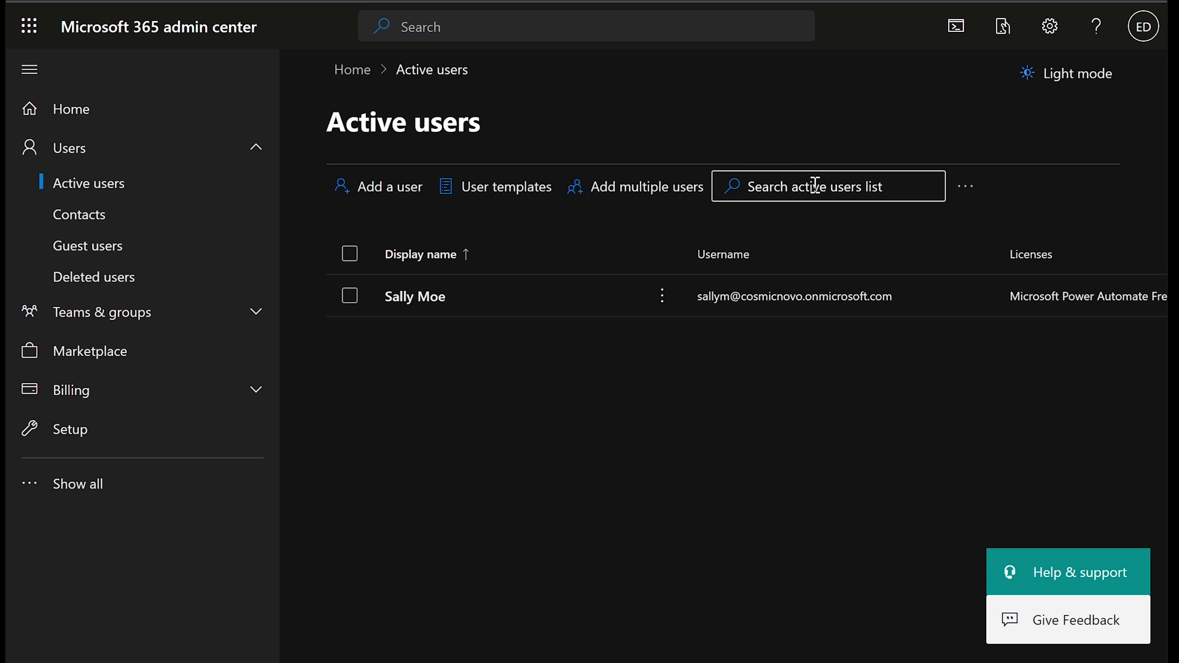
Step: Clear the Manager search filter from the list's Filter menu
{"action": "left_click", "coordinate": [787, 186]}
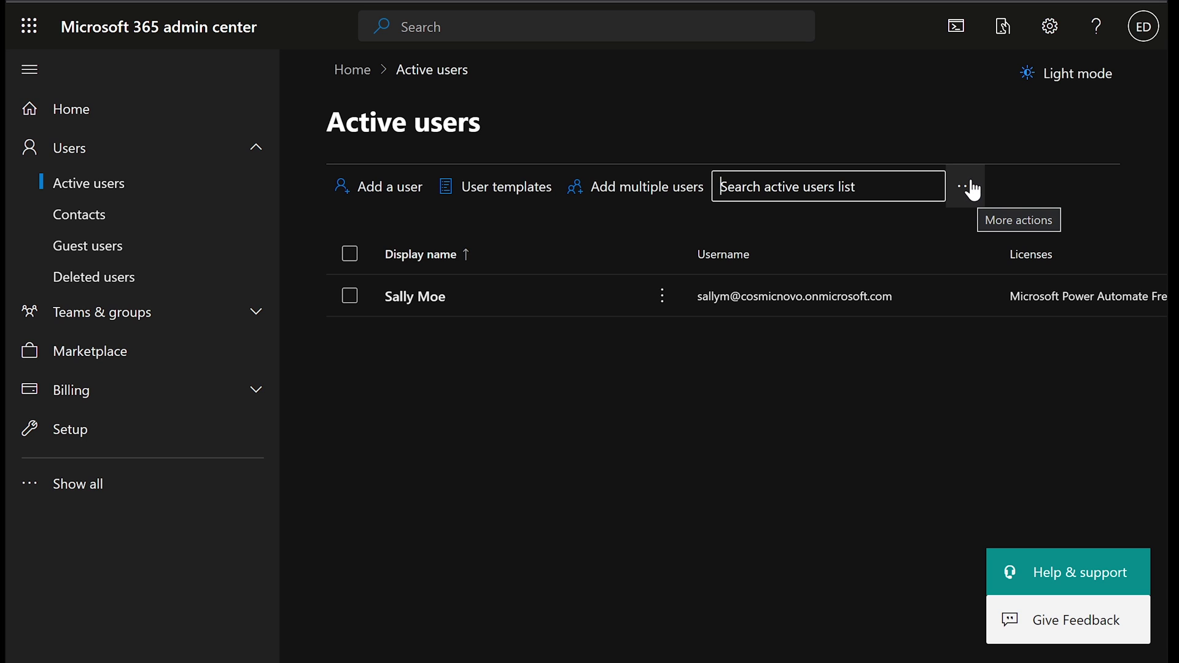
{"action": "left_click", "coordinate": [897, 456]}
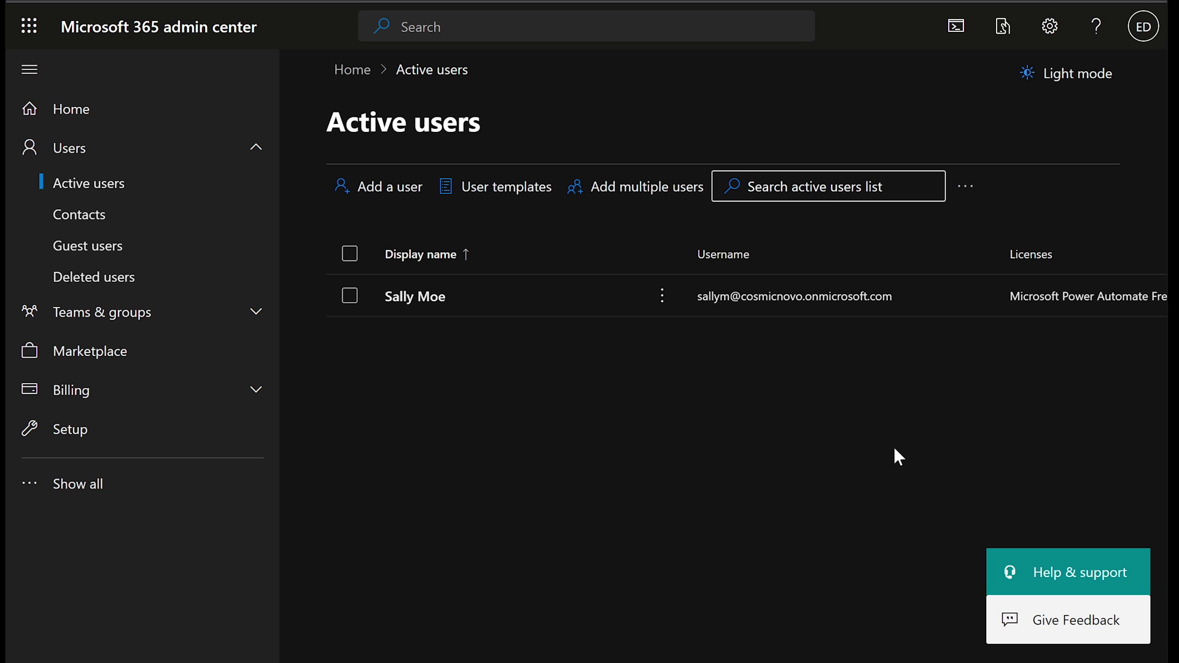
{"action": "left_click", "coordinate": [966, 191]}
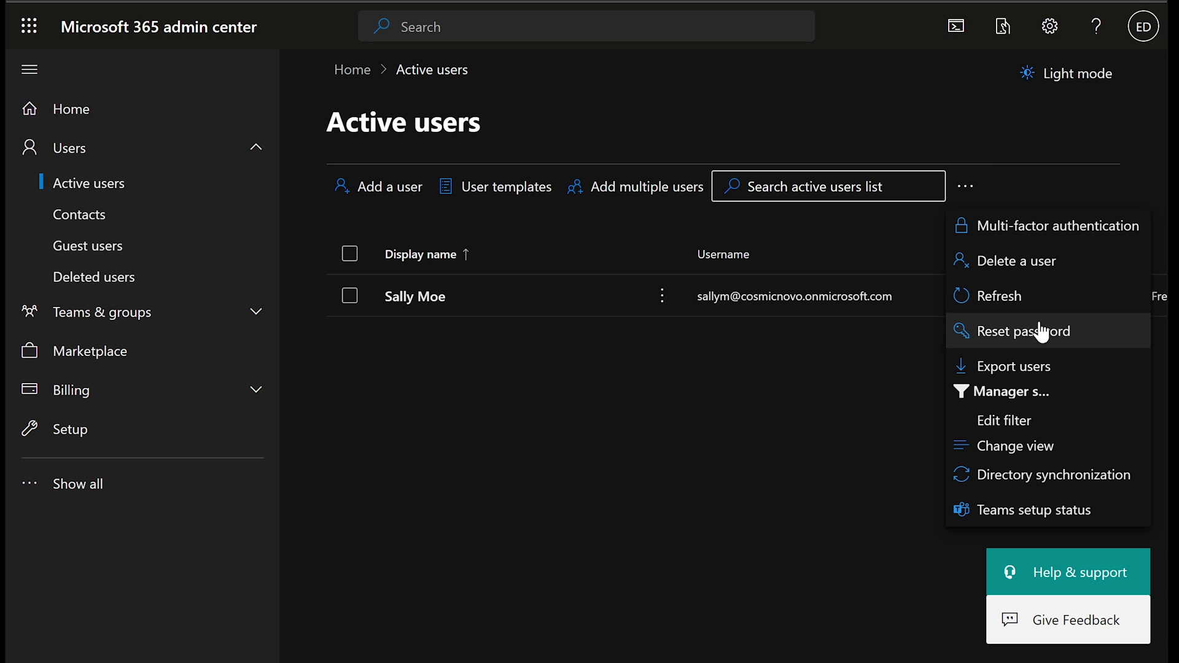
{"action": "left_click", "coordinate": [981, 396]}
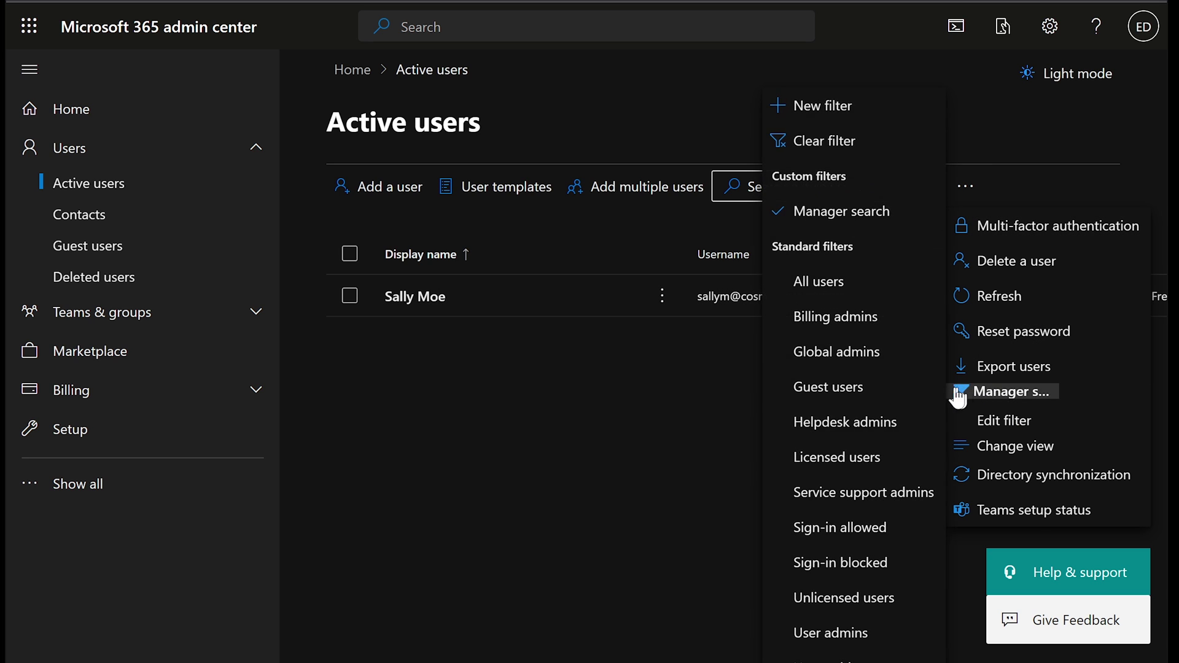
{"action": "left_click", "coordinate": [839, 143]}
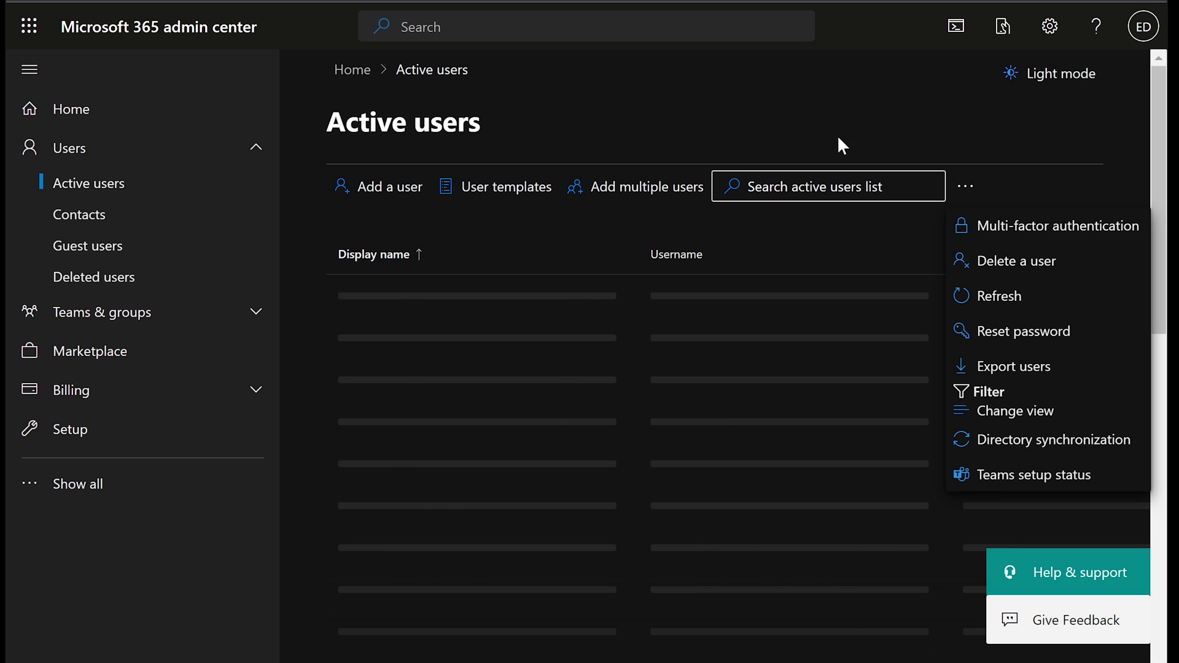
Step: Close the overflow menu, collapse Users, and show all navigation down to Admin centers
{"action": "left_click", "coordinate": [976, 111]}
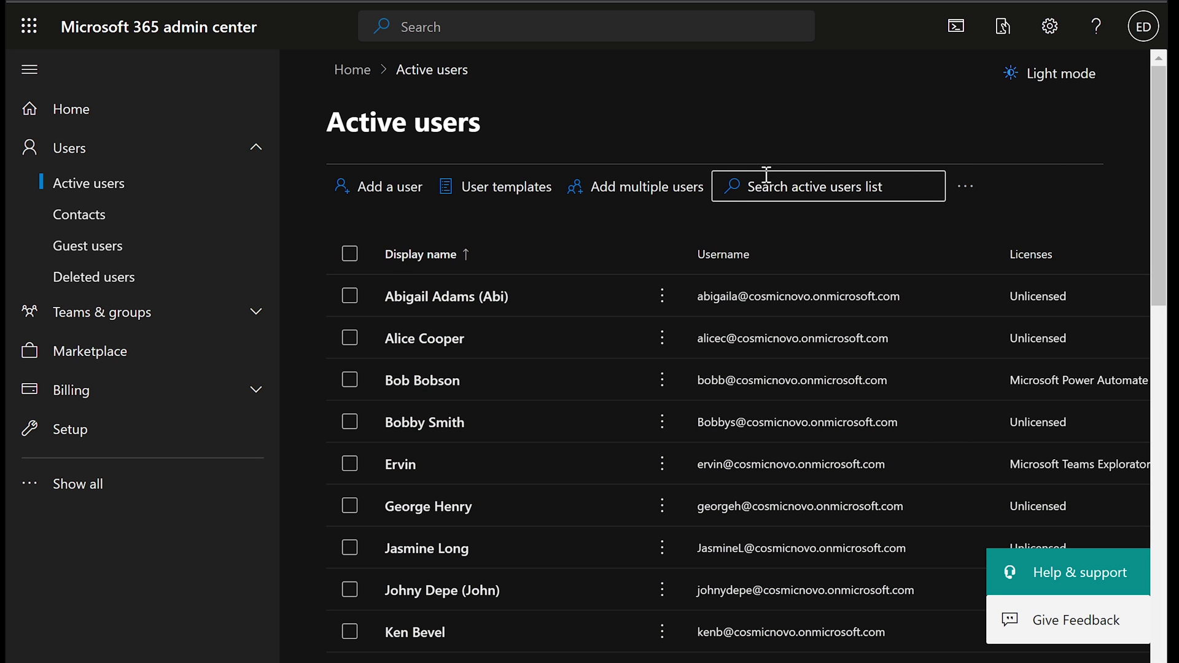
{"action": "left_click", "coordinate": [226, 159]}
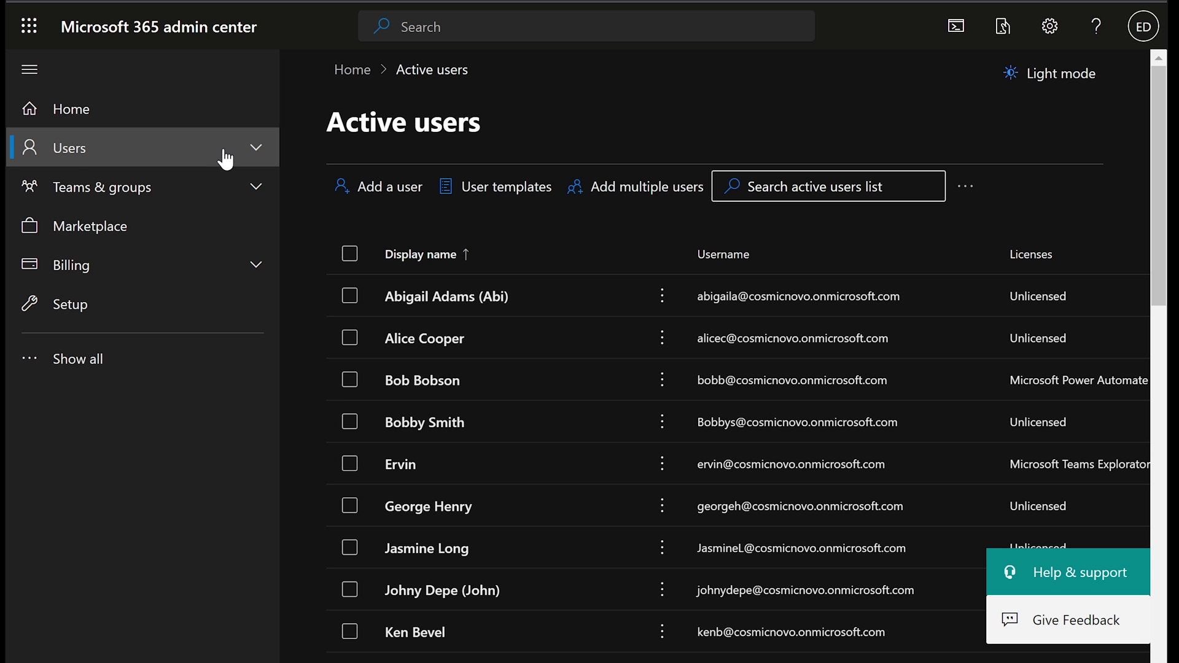
{"action": "left_click", "coordinate": [76, 361]}
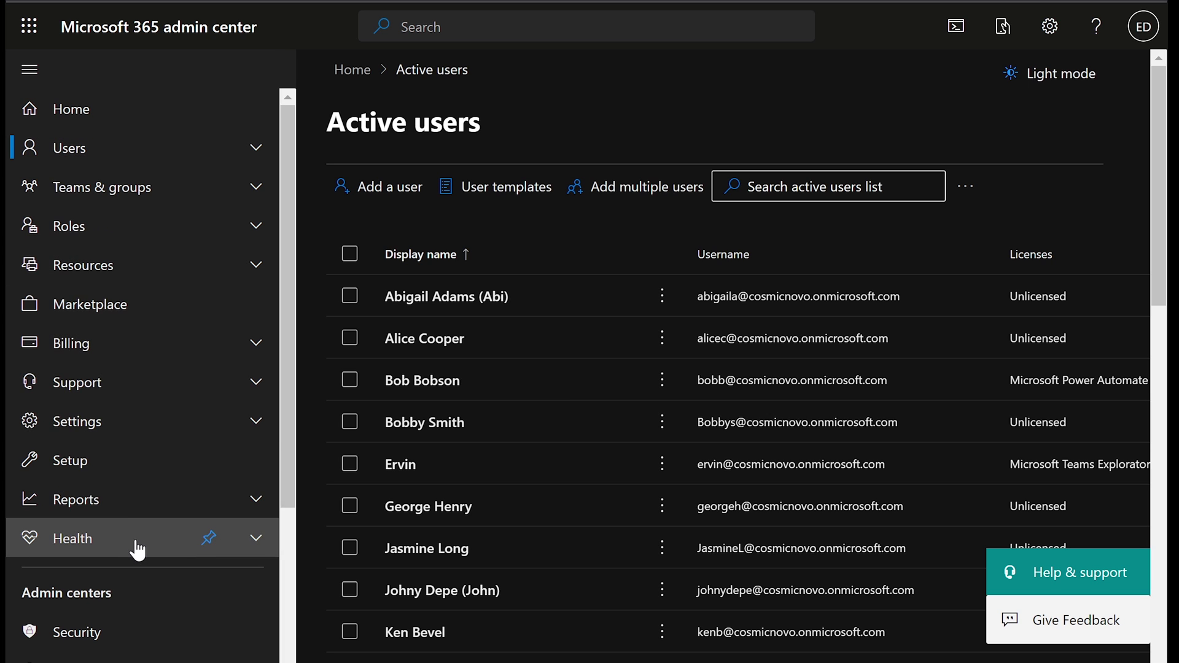
{"action": "scroll", "coordinate": [135, 550], "scroll_direction": "down", "scroll_amount": 4}
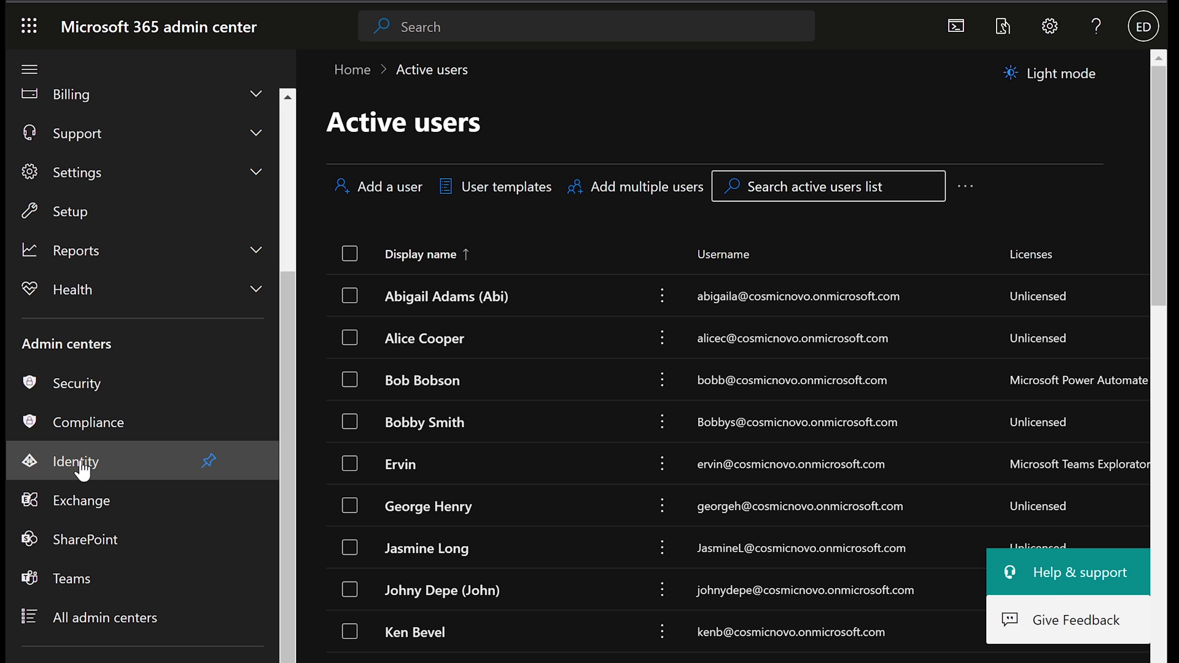
Step: Open the Identity admin center and dismiss the recommendation survey
{"action": "left_click", "coordinate": [80, 464]}
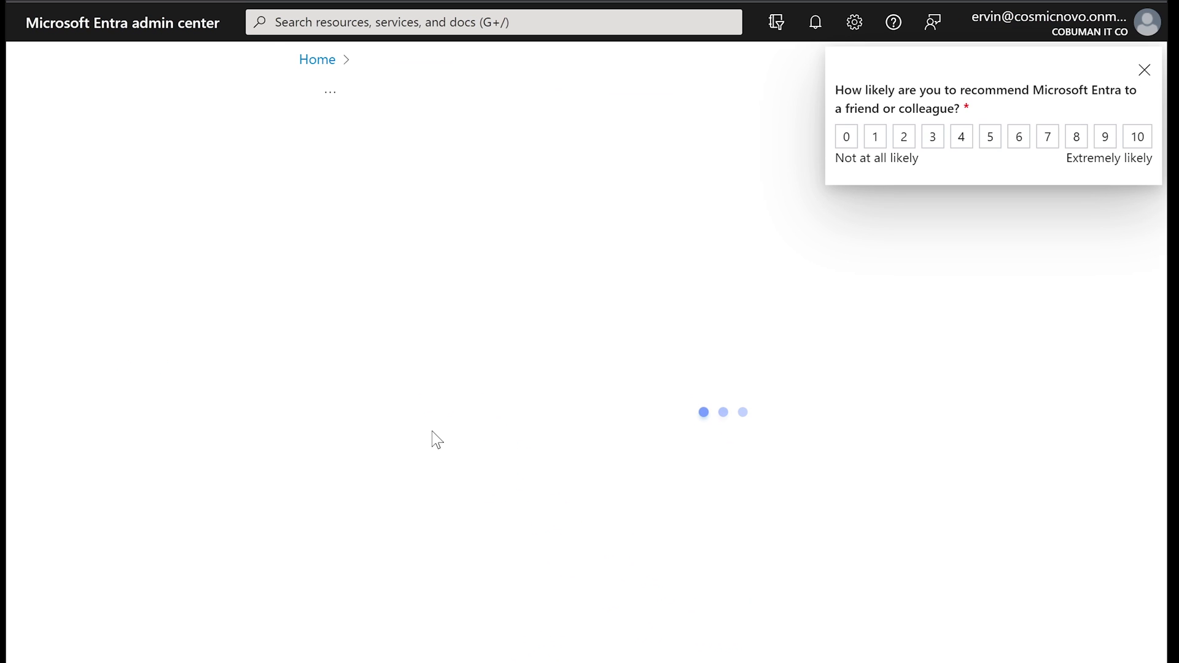
{"action": "left_click", "coordinate": [1145, 70]}
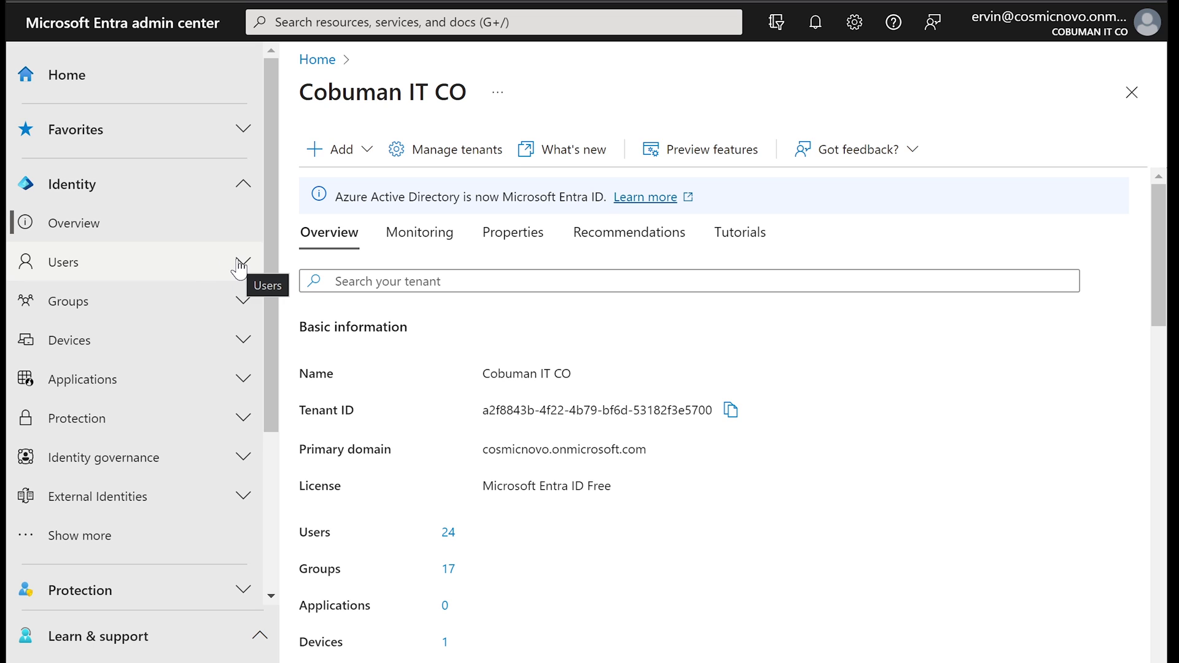
Step: Go to All users, search for the user by name, and open their profile
{"action": "left_click", "coordinate": [240, 265]}
{"action": "left_click", "coordinate": [212, 269]}
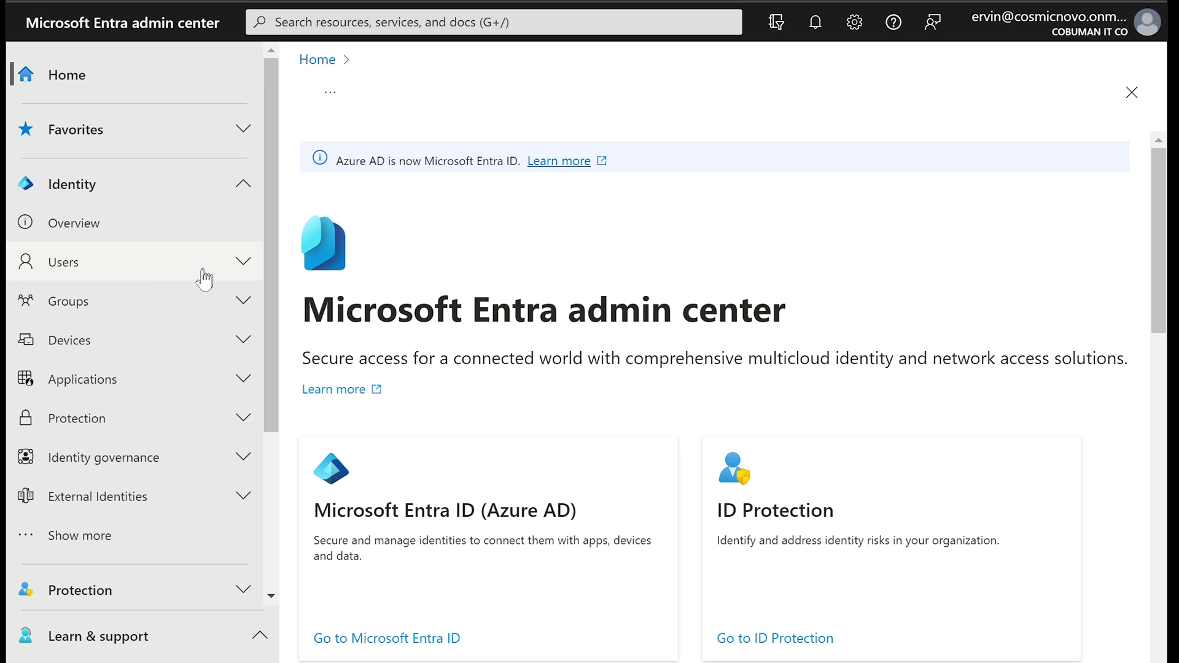
{"action": "left_click", "coordinate": [90, 267]}
{"action": "left_click", "coordinate": [84, 304]}
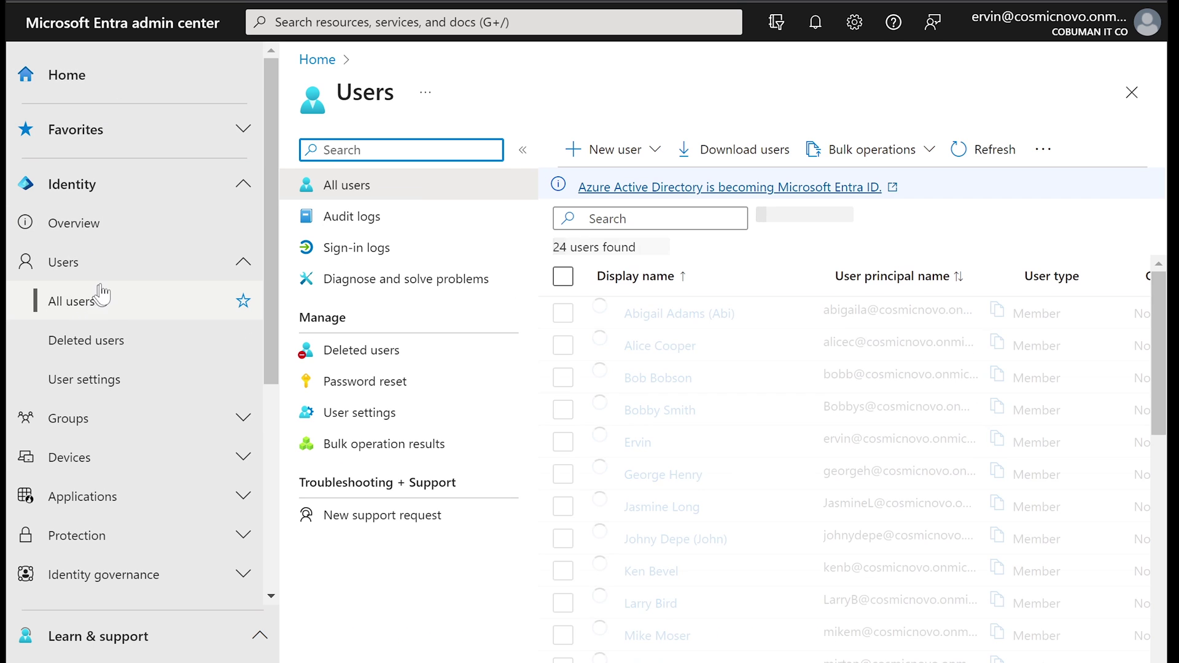
{"action": "left_click", "coordinate": [644, 219]}
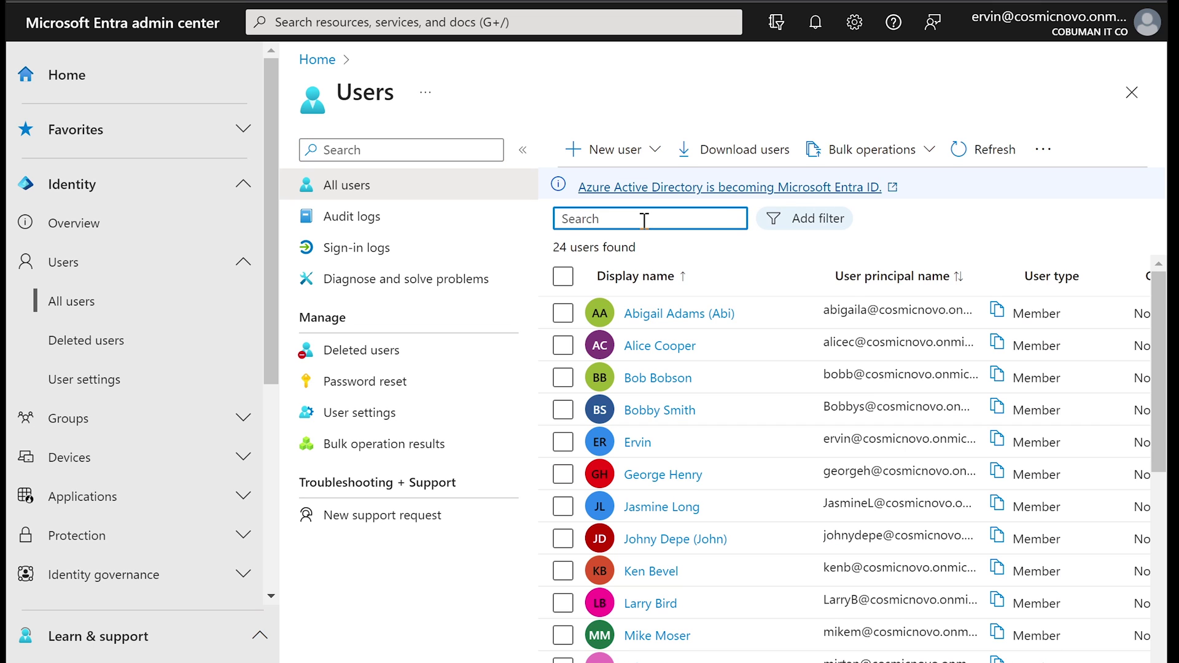
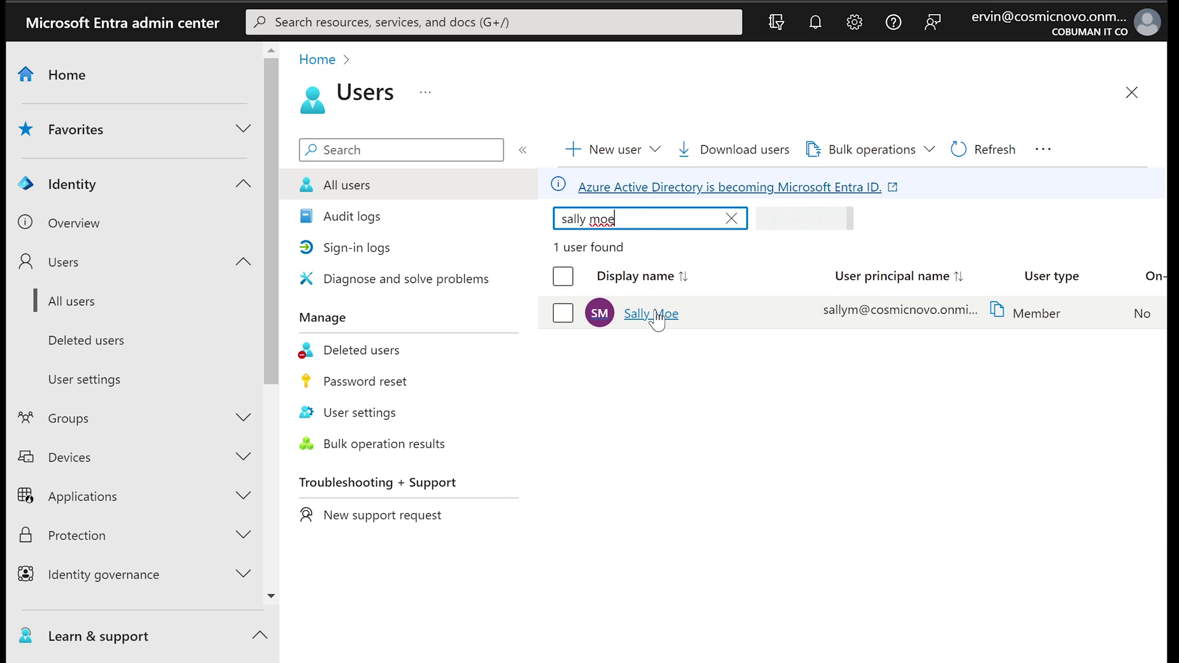
{"action": "left_click", "coordinate": [652, 315]}
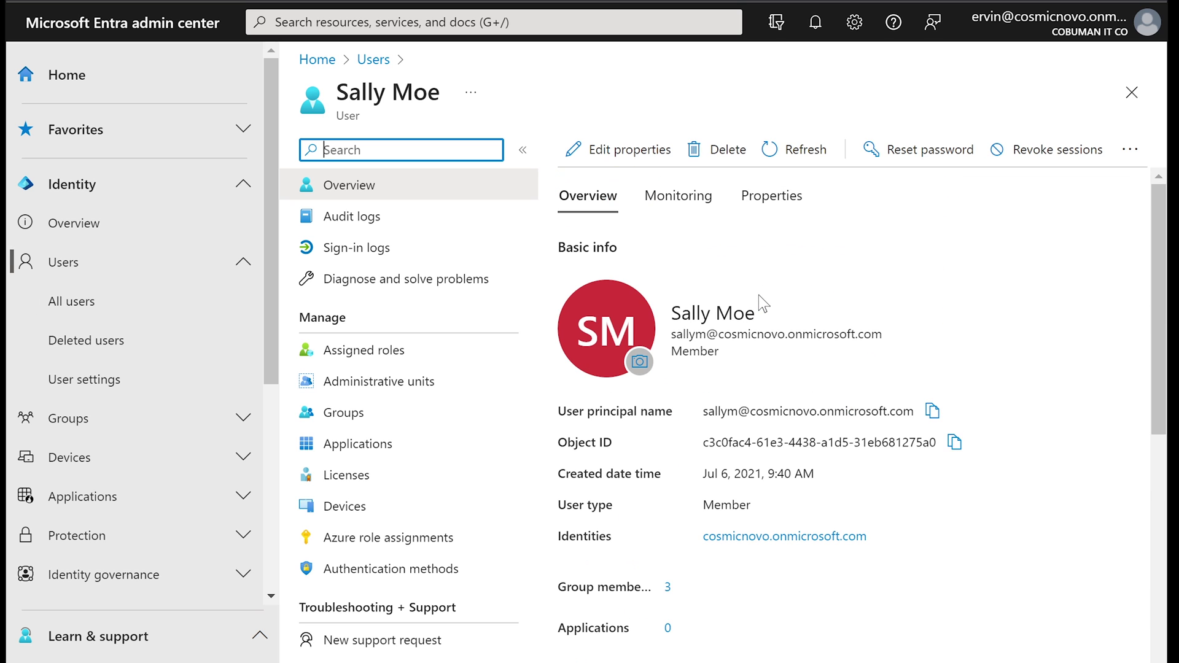
Step: Confirm the user's Job title is Manager on Properties, then return to Overview
{"action": "scroll", "coordinate": [758, 295], "scroll_direction": "down", "scroll_amount": 6}
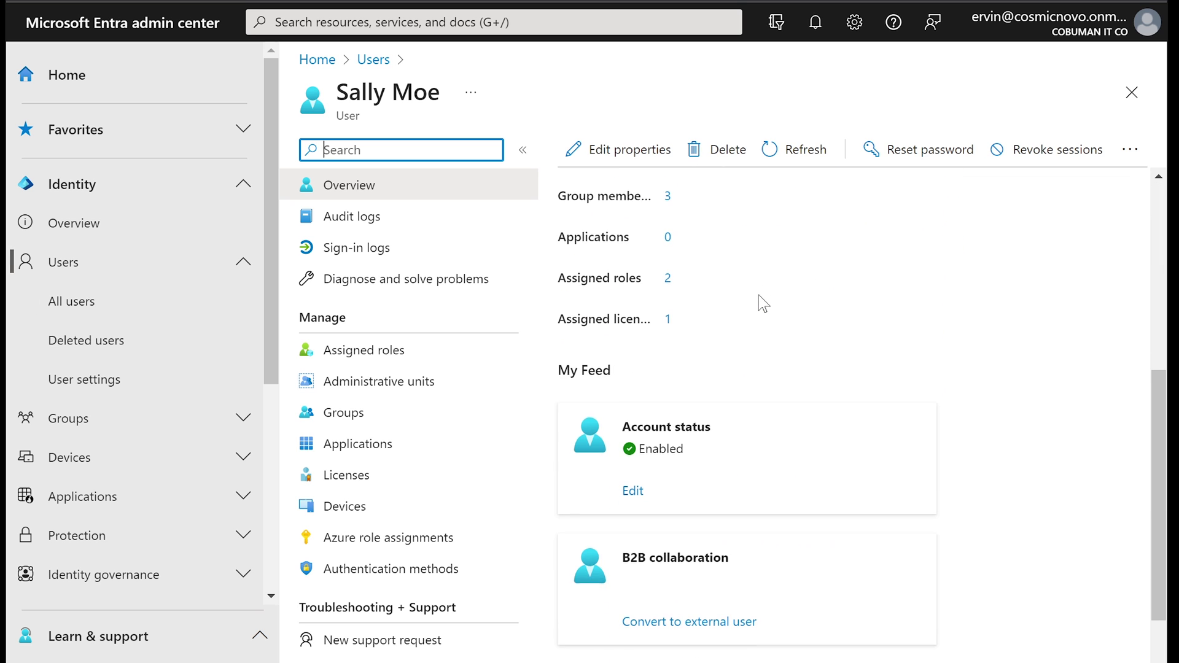
{"action": "scroll", "coordinate": [758, 296], "scroll_direction": "down", "scroll_amount": 2}
{"action": "scroll", "coordinate": [758, 296], "scroll_direction": "up", "scroll_amount": 8}
{"action": "left_click", "coordinate": [773, 197]}
{"action": "scroll", "coordinate": [909, 370], "scroll_direction": "down", "scroll_amount": 4}
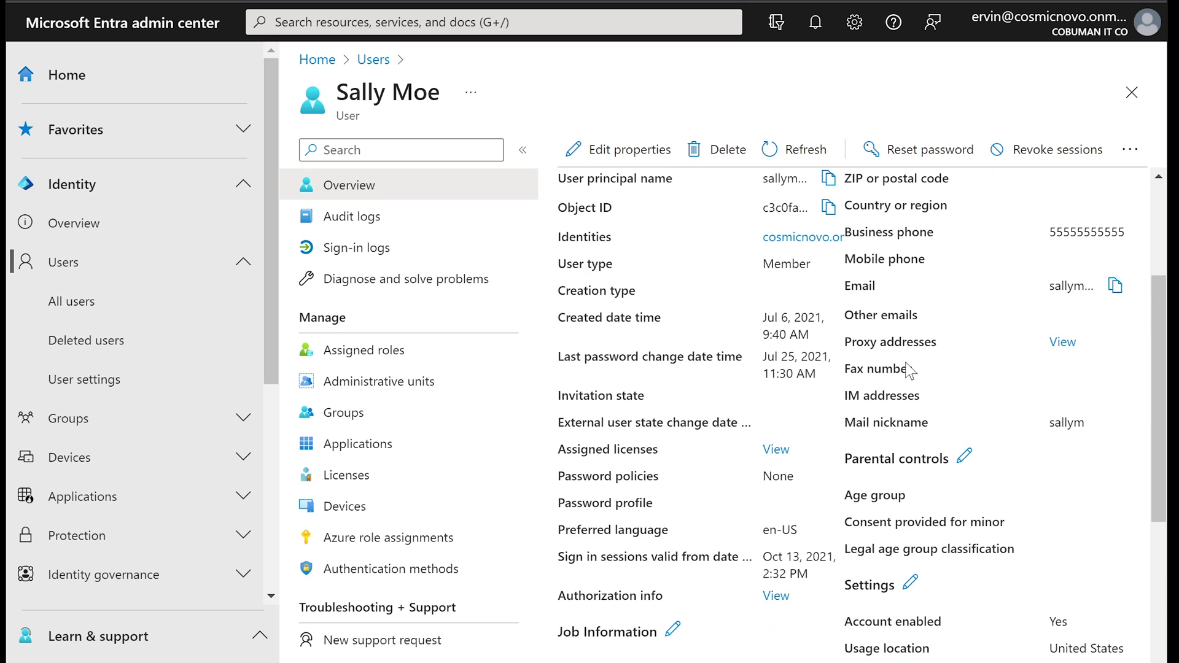
{"action": "scroll", "coordinate": [909, 371], "scroll_direction": "down", "scroll_amount": 3}
{"action": "left_click_drag", "start_coordinate": [559, 473], "coordinate": [833, 476]}
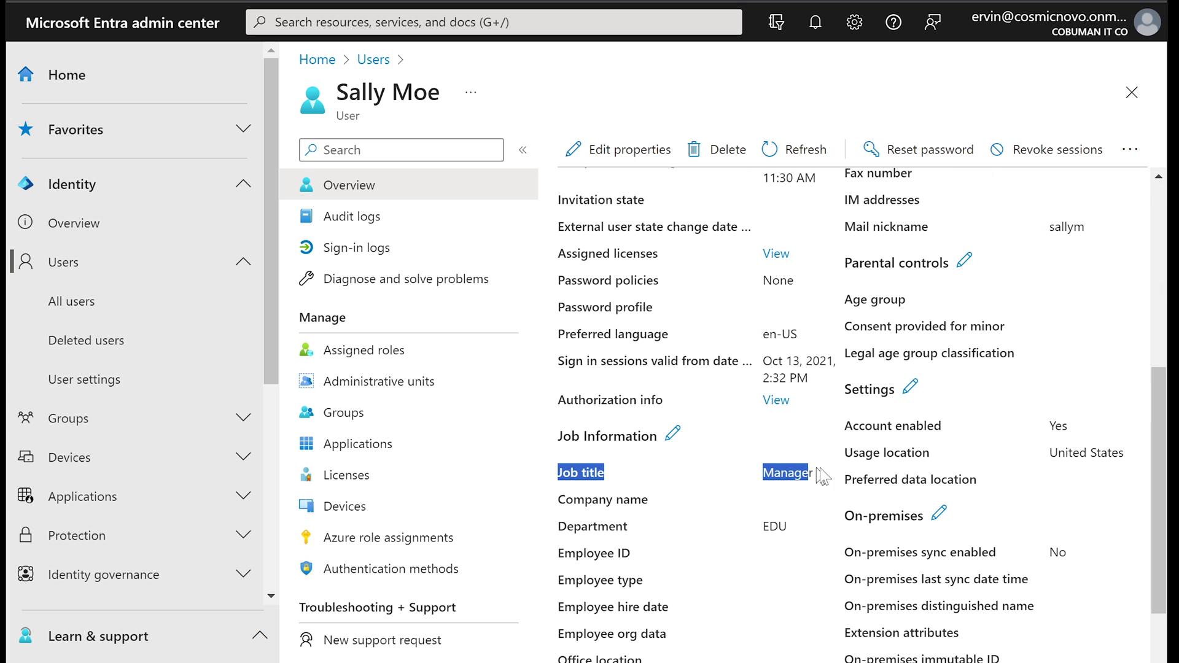
{"action": "scroll", "coordinate": [820, 487], "scroll_direction": "up", "scroll_amount": 6}
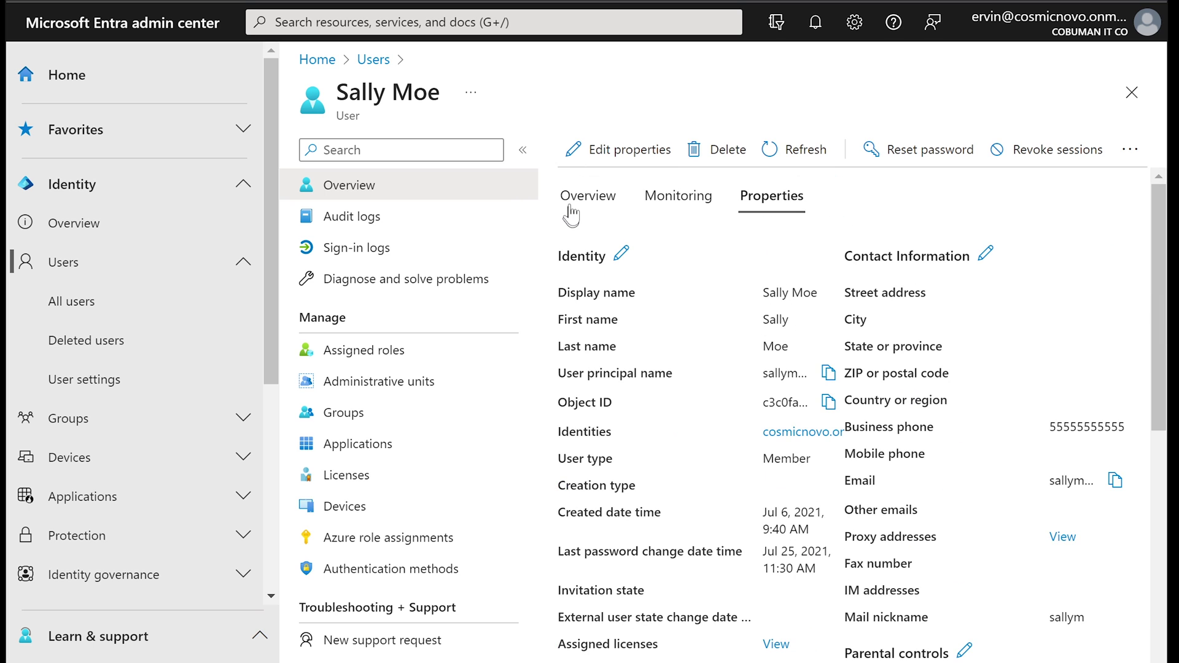
{"action": "left_click", "coordinate": [575, 209]}
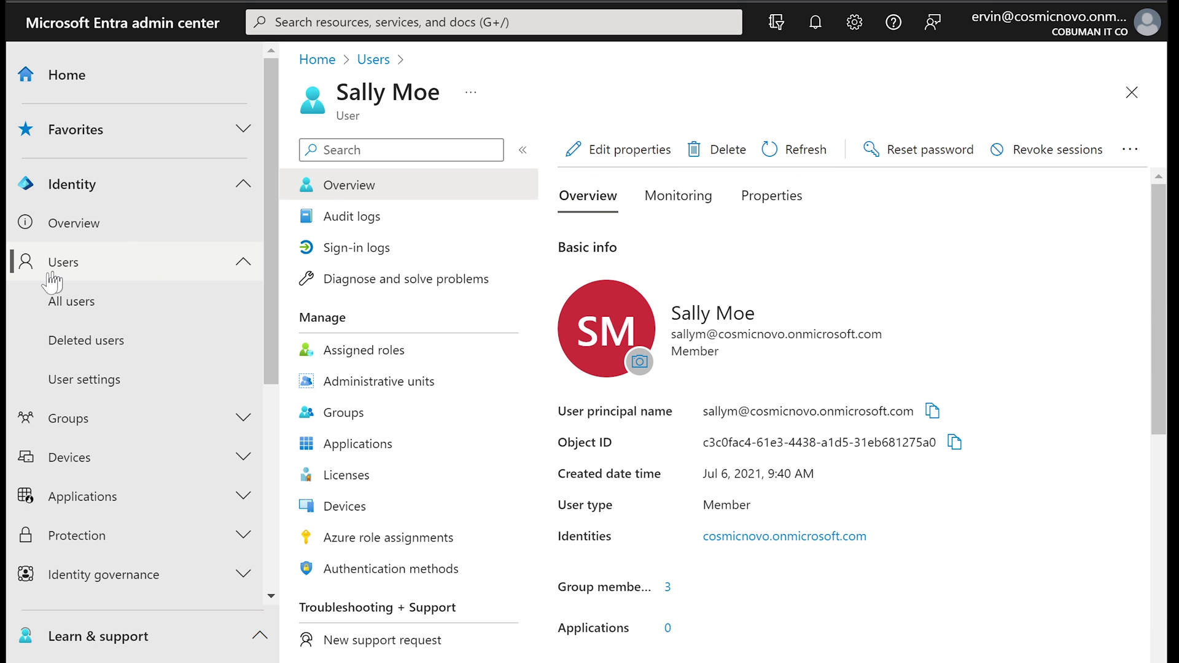
Step: Filter All users by Job title starts with 'manager', leaving one user
{"action": "left_click", "coordinate": [68, 307]}
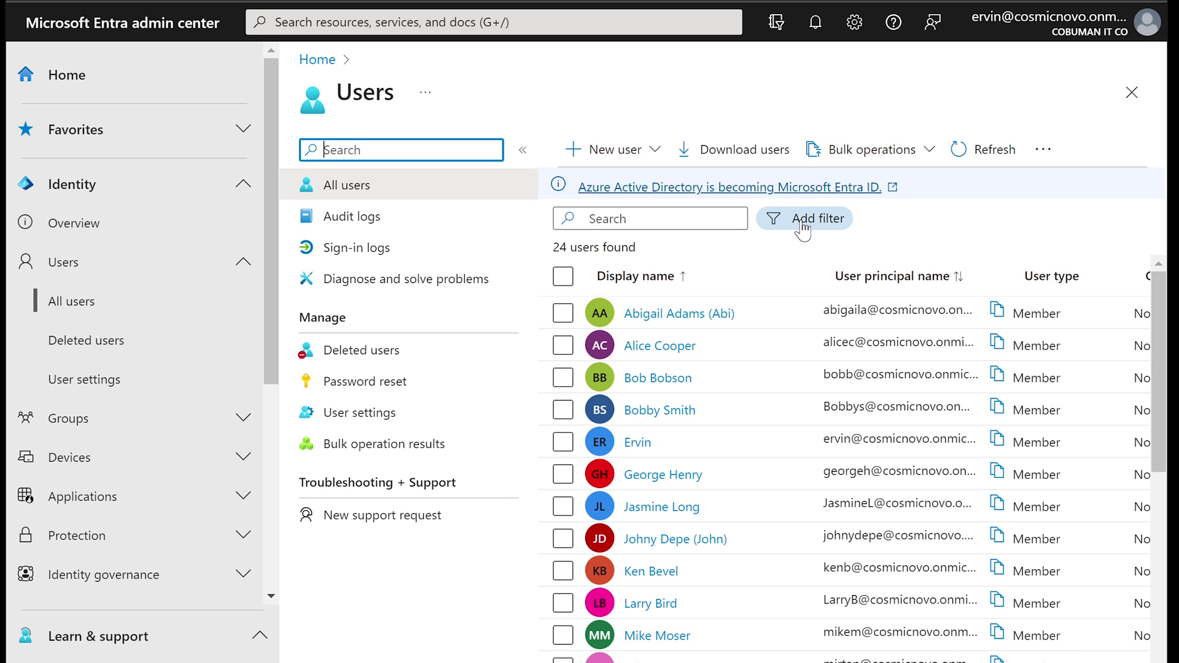
{"action": "left_click", "coordinate": [802, 223]}
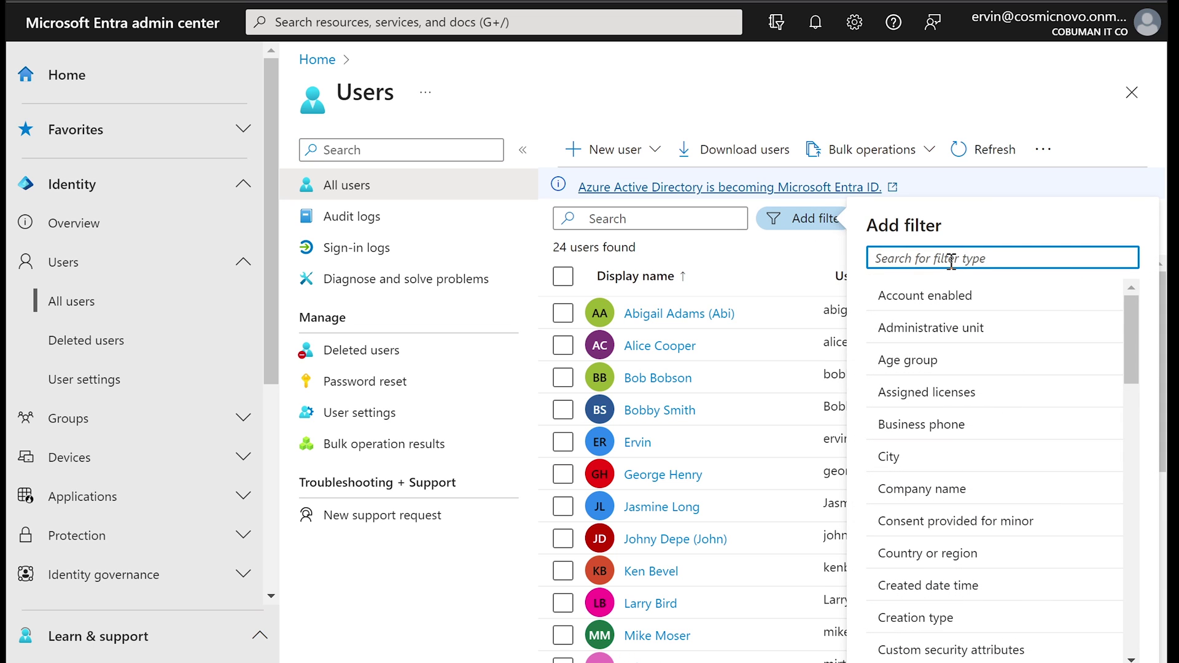
{"action": "scroll", "coordinate": [1007, 378], "scroll_direction": "down", "scroll_amount": 5}
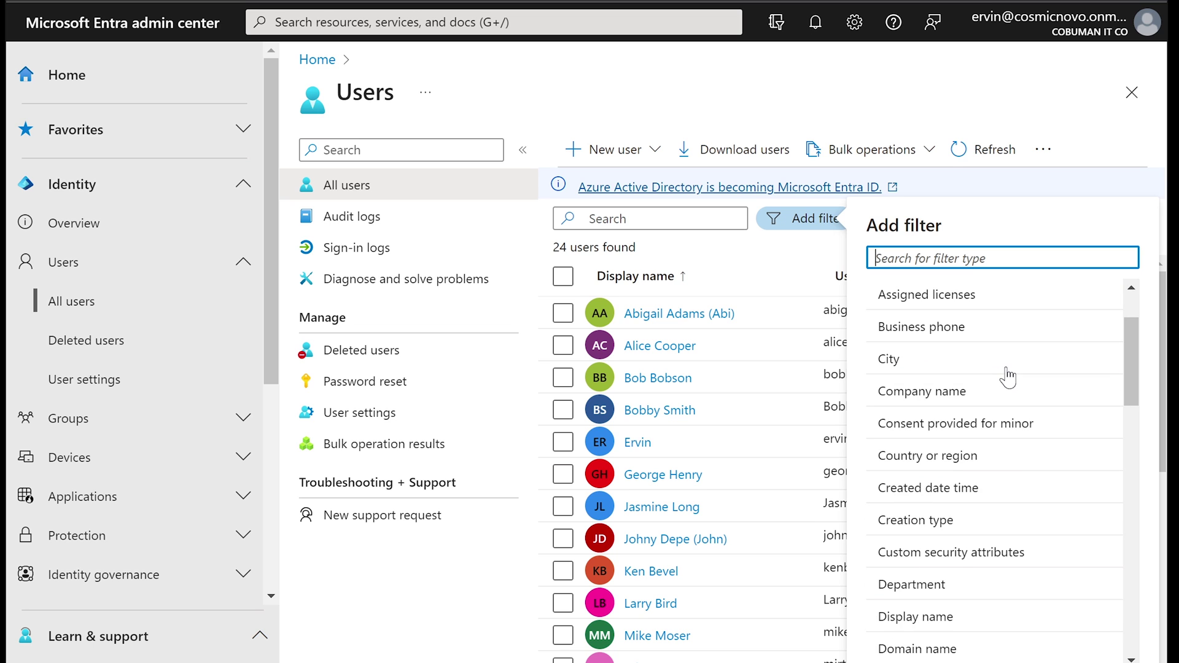
{"action": "scroll", "coordinate": [1008, 378], "scroll_direction": "down", "scroll_amount": 3}
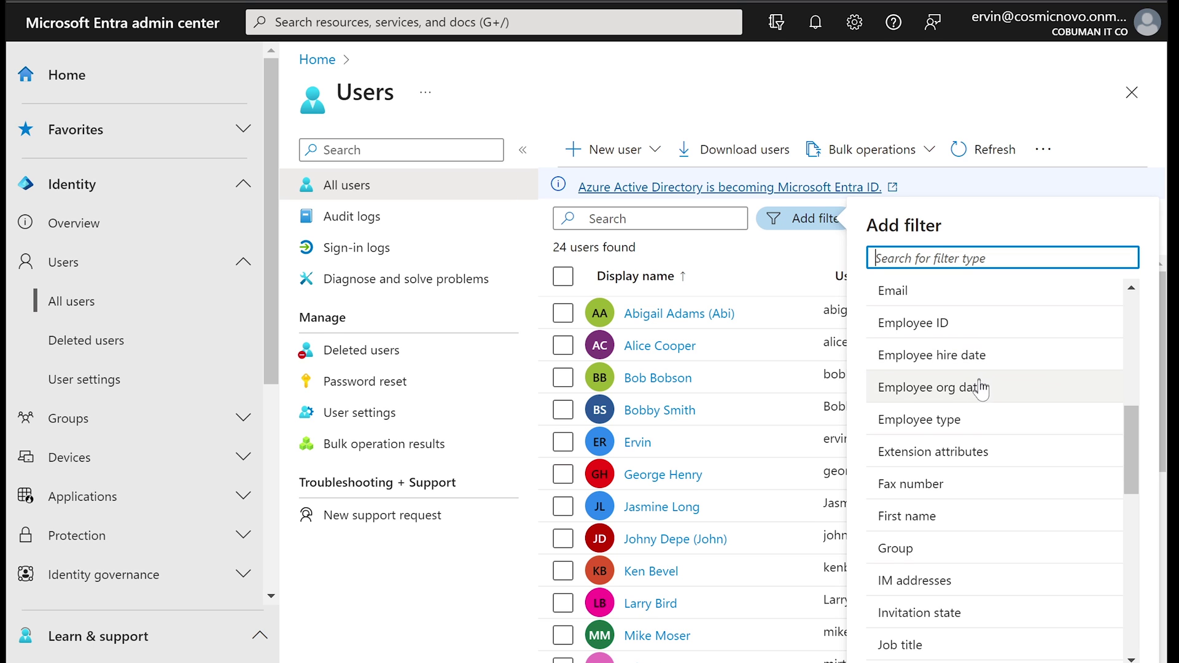
{"action": "scroll", "coordinate": [977, 400], "scroll_direction": "up", "scroll_amount": 8}
{"action": "scroll", "coordinate": [976, 400], "scroll_direction": "down", "scroll_amount": 10}
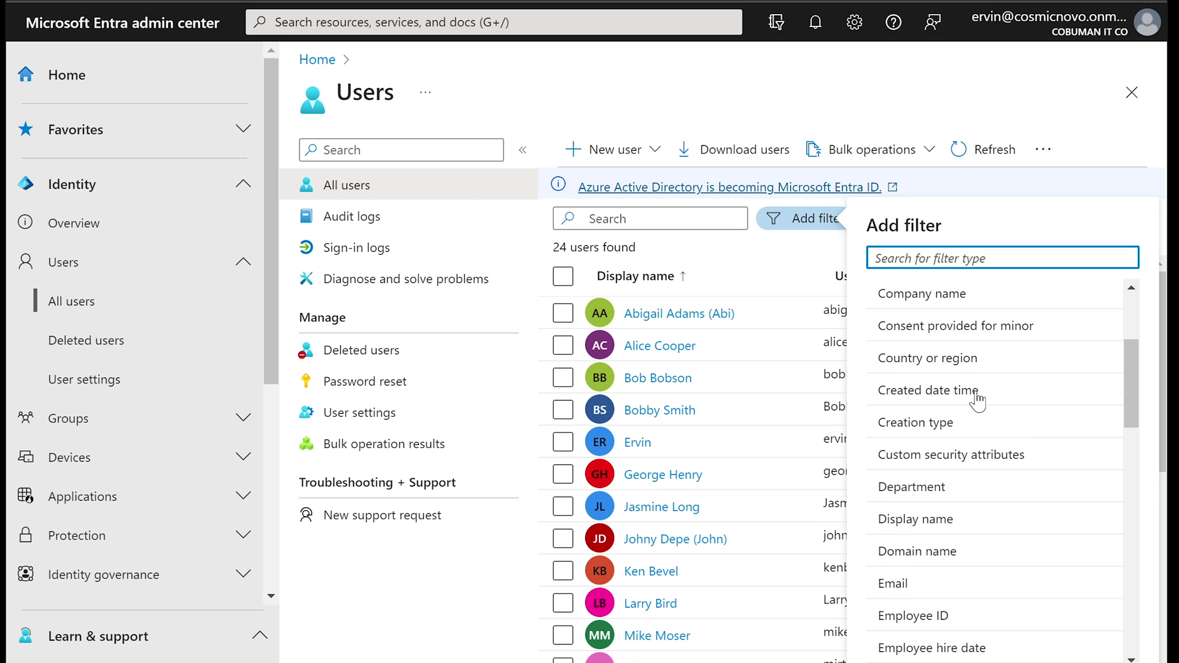
{"action": "scroll", "coordinate": [978, 400], "scroll_direction": "down", "scroll_amount": 3}
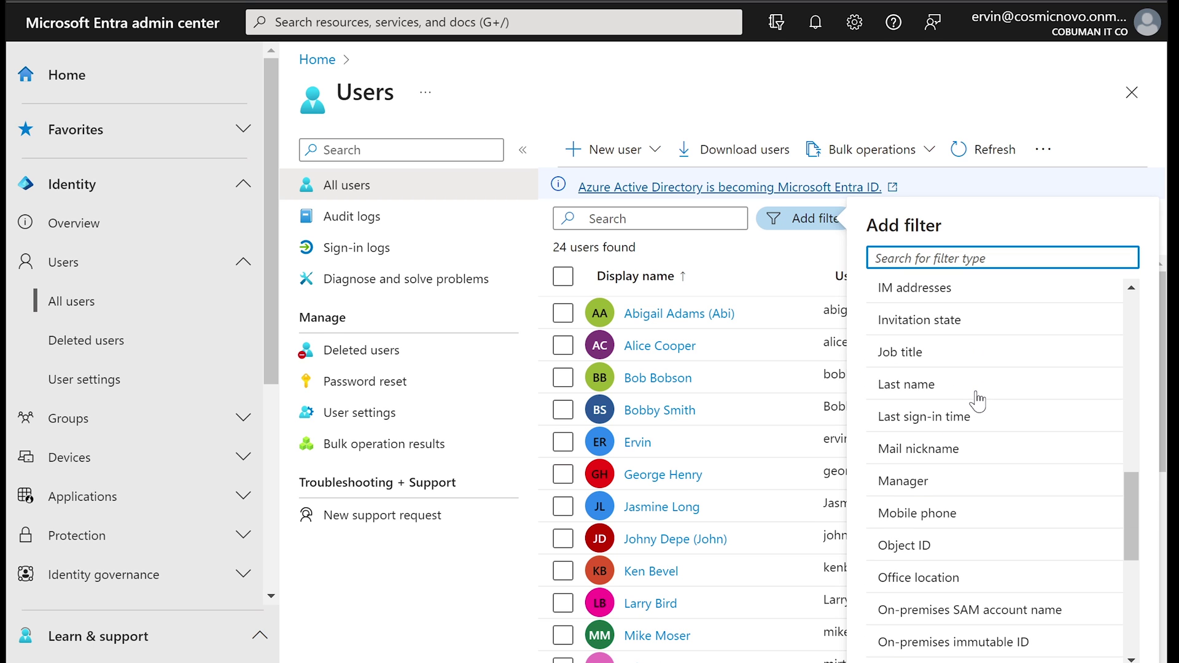
{"action": "left_click", "coordinate": [911, 355]}
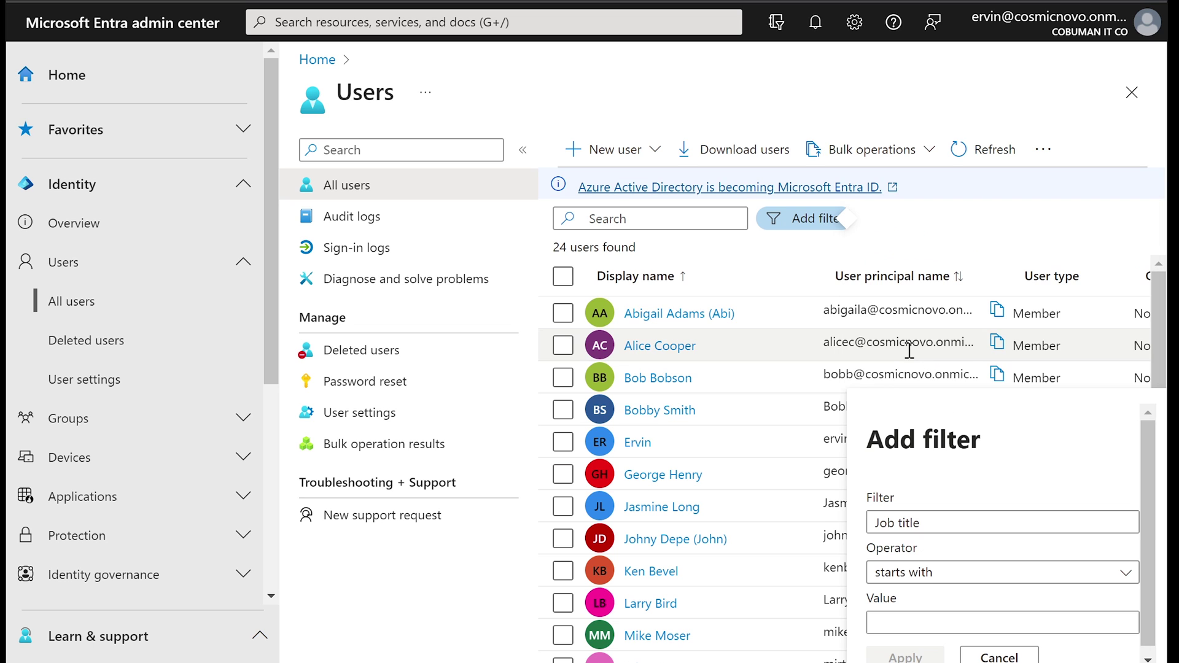
{"action": "left_click", "coordinate": [919, 617]}
{"action": "type", "text": "manager"}
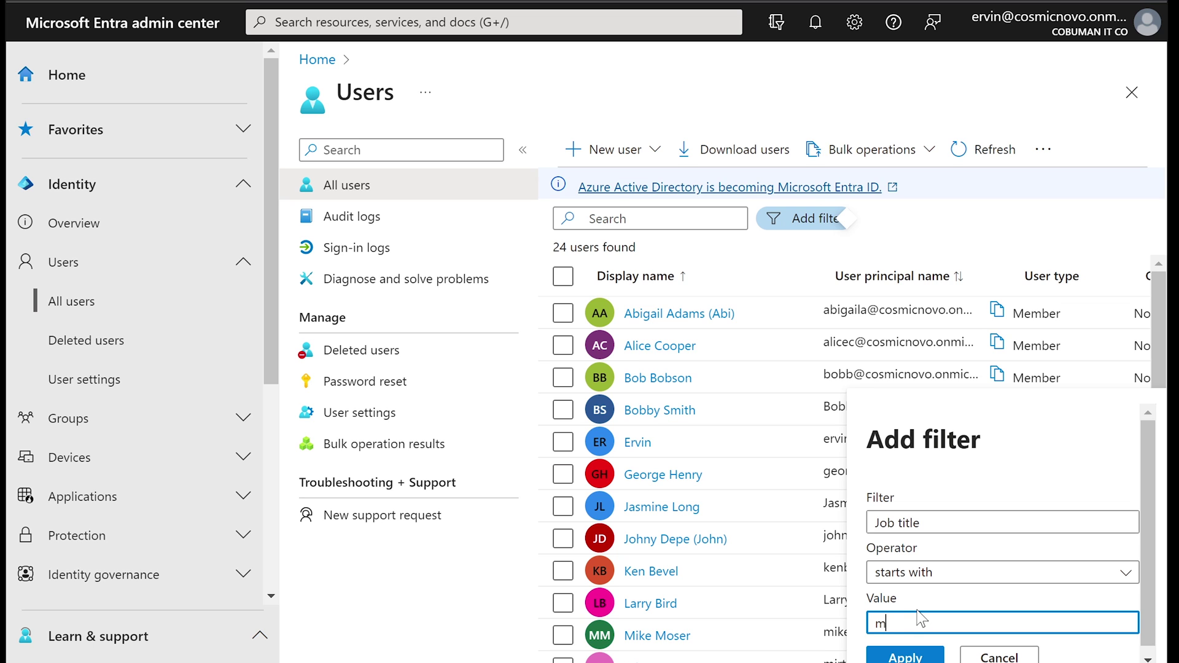
{"action": "left_click", "coordinate": [905, 656]}
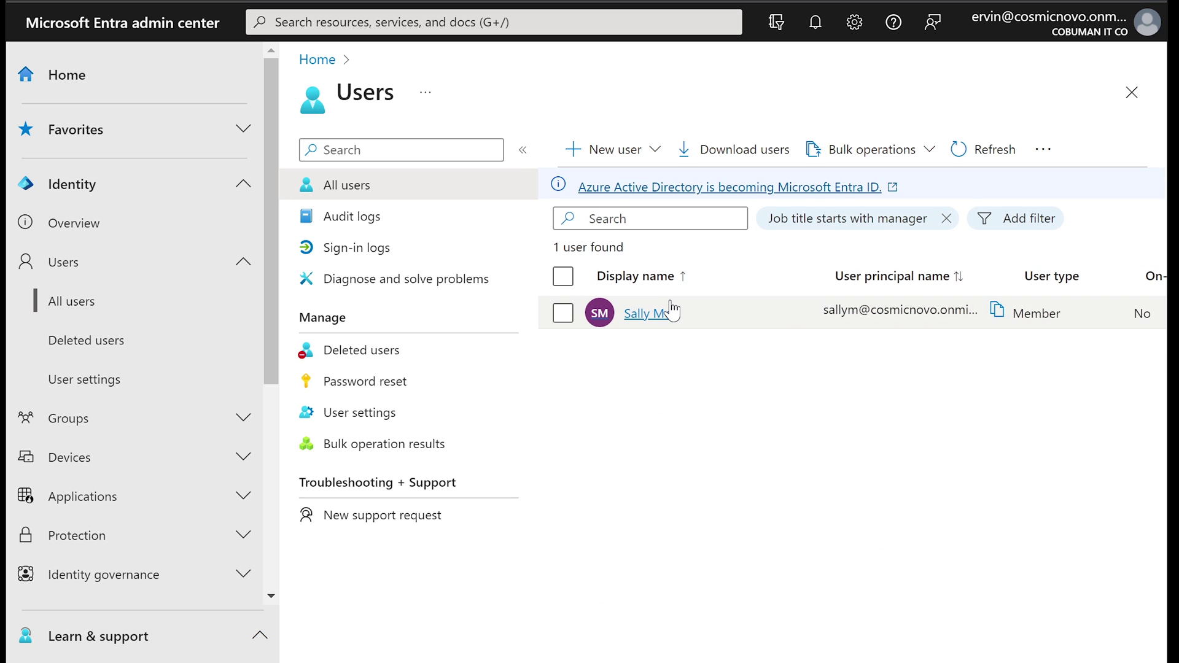
Step: Remove the job title filter, then select the Learn article's title and intro
{"action": "left_click", "coordinate": [946, 222]}
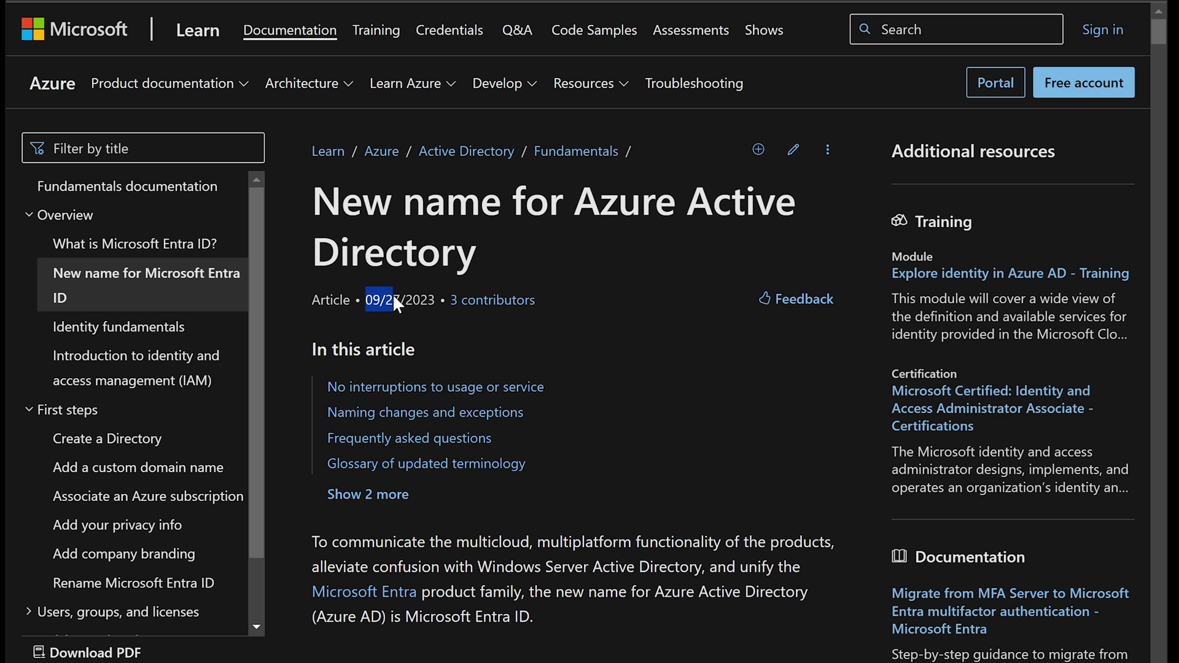
{"action": "left_click_drag", "start_coordinate": [315, 198], "coordinate": [528, 212]}
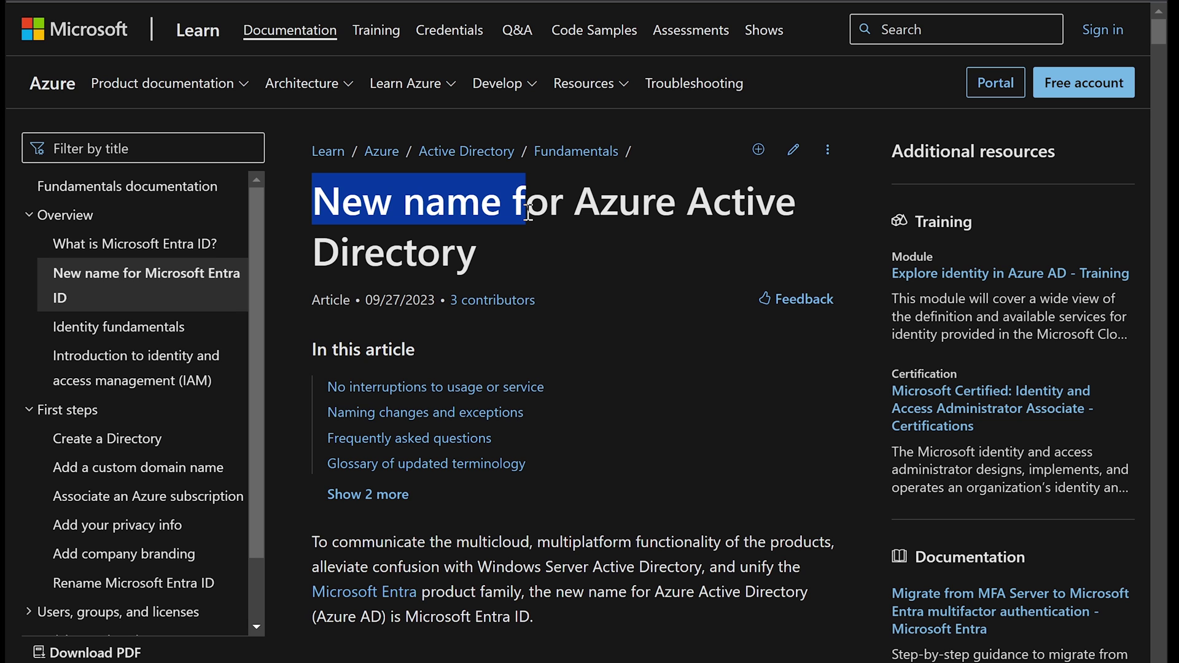
{"action": "left_click_drag", "start_coordinate": [528, 212], "coordinate": [533, 236]}
{"action": "scroll", "coordinate": [576, 312], "scroll_direction": "down", "scroll_amount": 3}
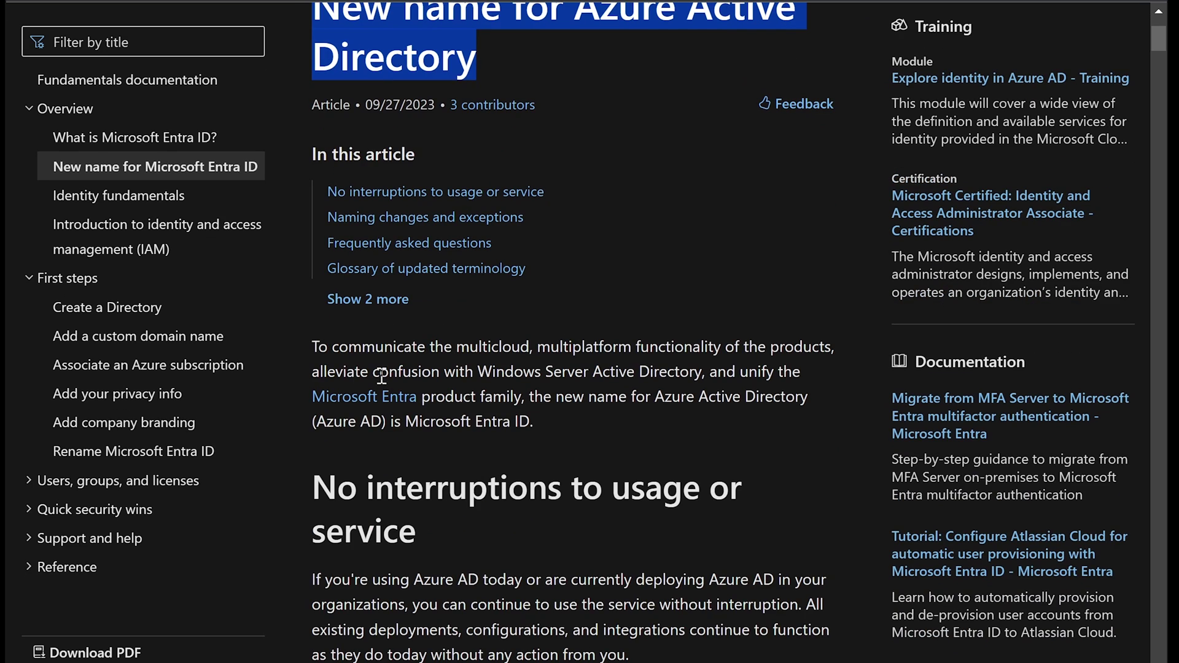
{"action": "left_click_drag", "start_coordinate": [314, 349], "coordinate": [412, 424]}
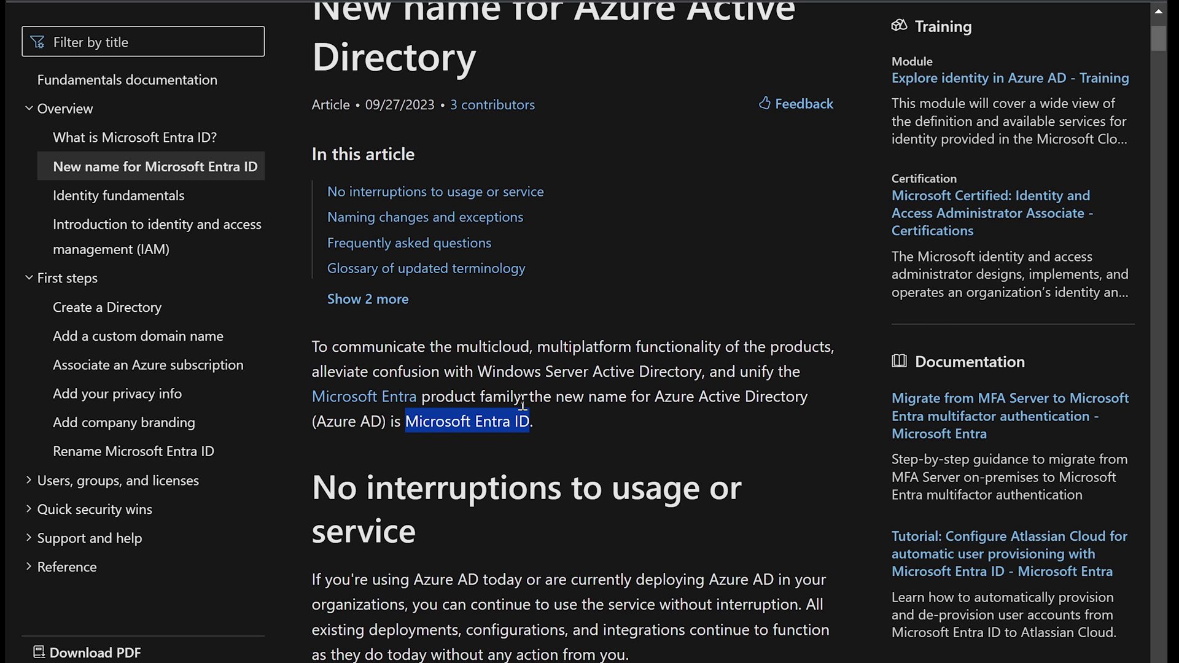
Step: Highlight 'Microsoft Entra ID' and then just 'ID' in the intro paragraph
{"action": "left_click", "coordinate": [523, 428]}
{"action": "left_click_drag", "start_coordinate": [511, 421], "coordinate": [527, 418]}
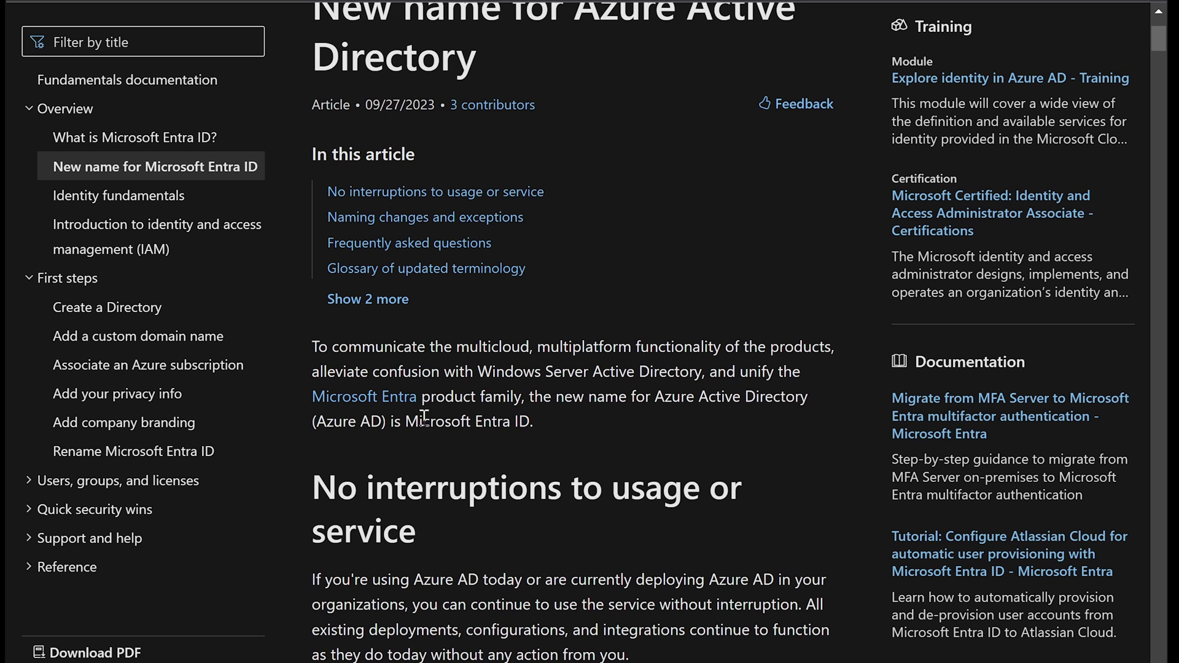
{"action": "left_click_drag", "start_coordinate": [403, 421], "coordinate": [529, 415]}
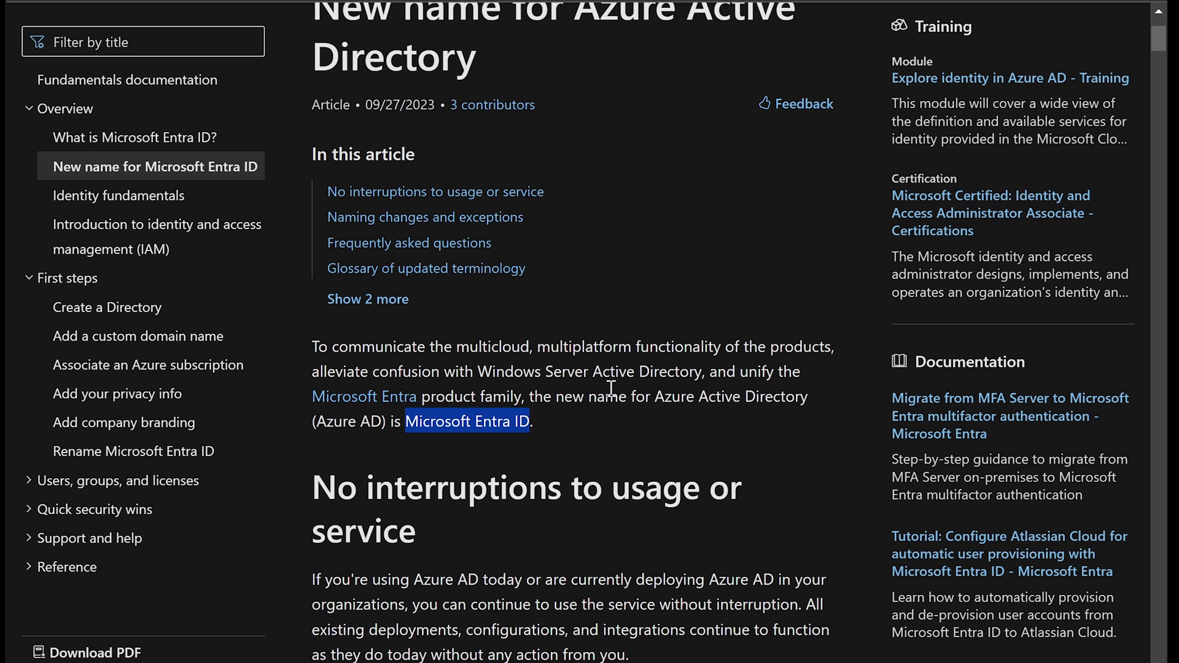
{"action": "left_click", "coordinate": [570, 398]}
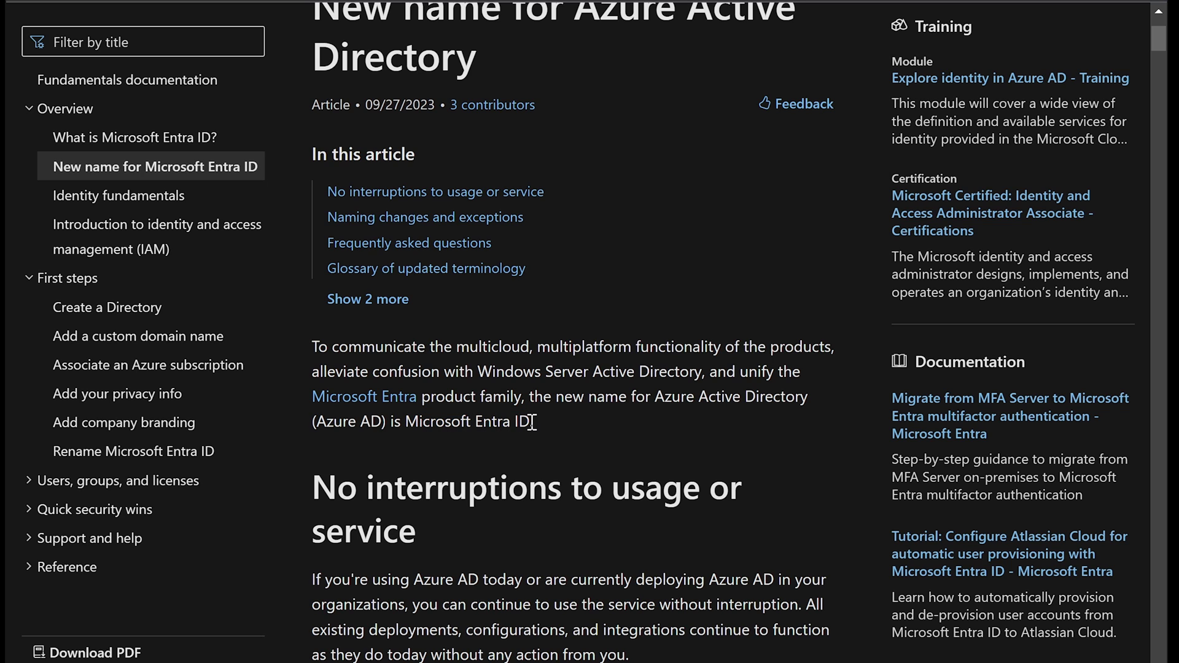
{"action": "left_click_drag", "start_coordinate": [532, 423], "coordinate": [515, 423]}
Step: Highlight the first paragraph under 'No interruptions to usage or service', then deselect it
{"action": "left_click", "coordinate": [571, 396]}
{"action": "scroll", "coordinate": [565, 398], "scroll_direction": "down", "scroll_amount": 2}
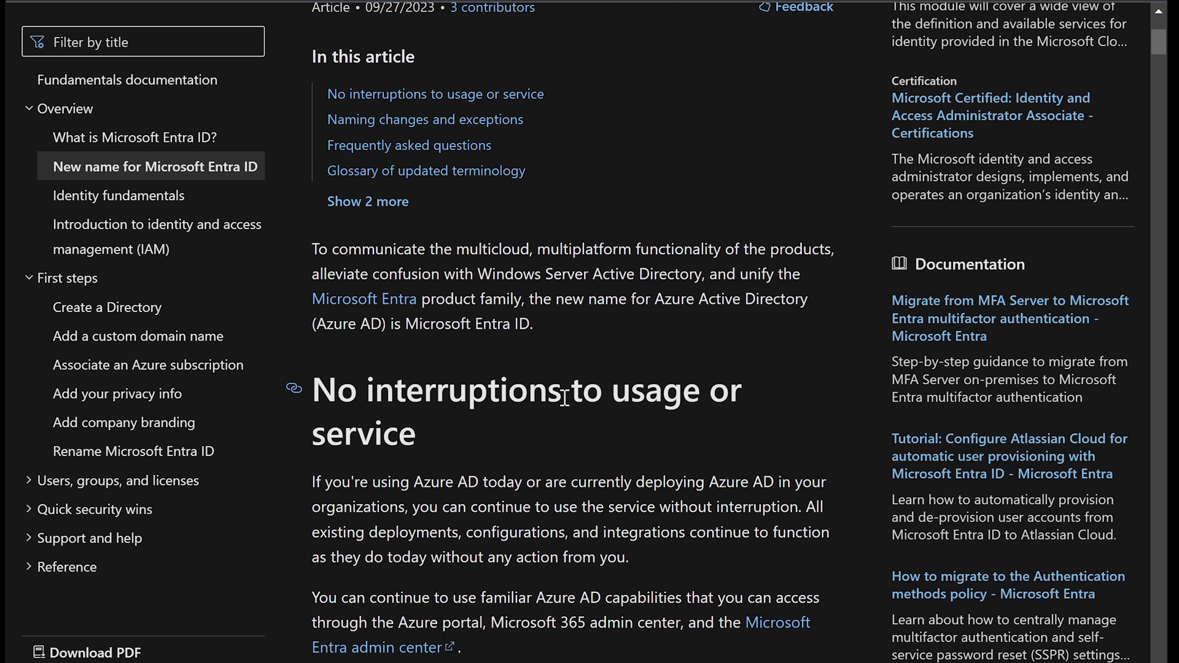
{"action": "scroll", "coordinate": [566, 397], "scroll_direction": "down", "scroll_amount": 3}
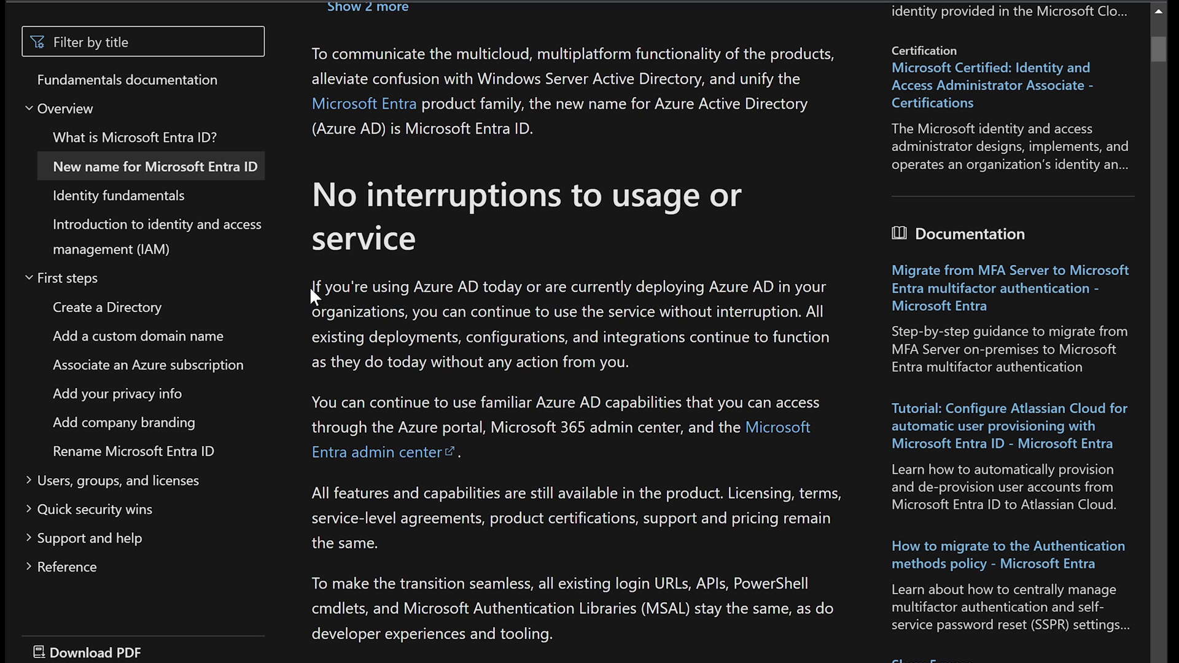
{"action": "left_click_drag", "start_coordinate": [310, 286], "coordinate": [640, 288]}
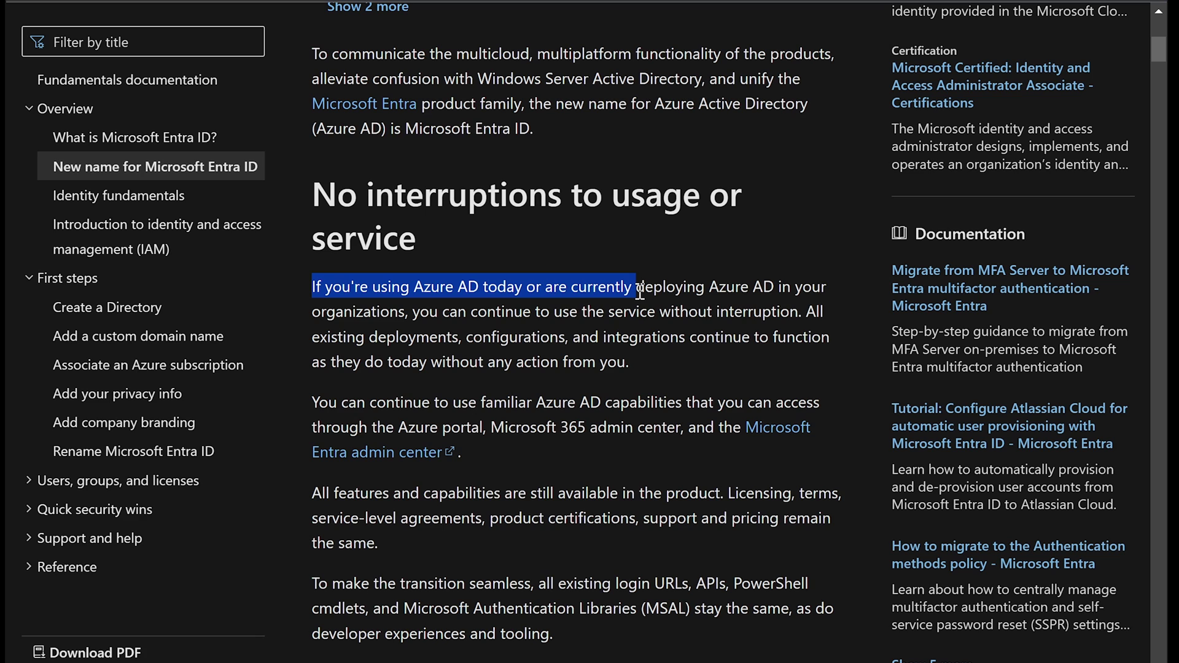
{"action": "left_click_drag", "start_coordinate": [640, 288], "coordinate": [686, 362]}
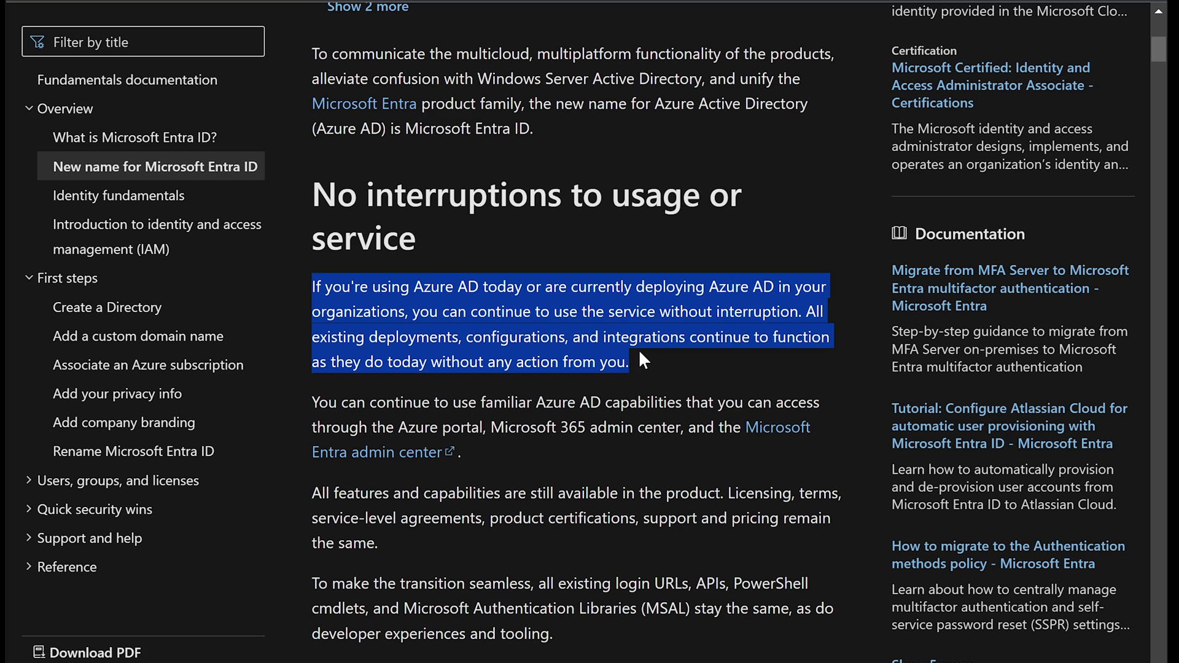
{"action": "left_click", "coordinate": [614, 355]}
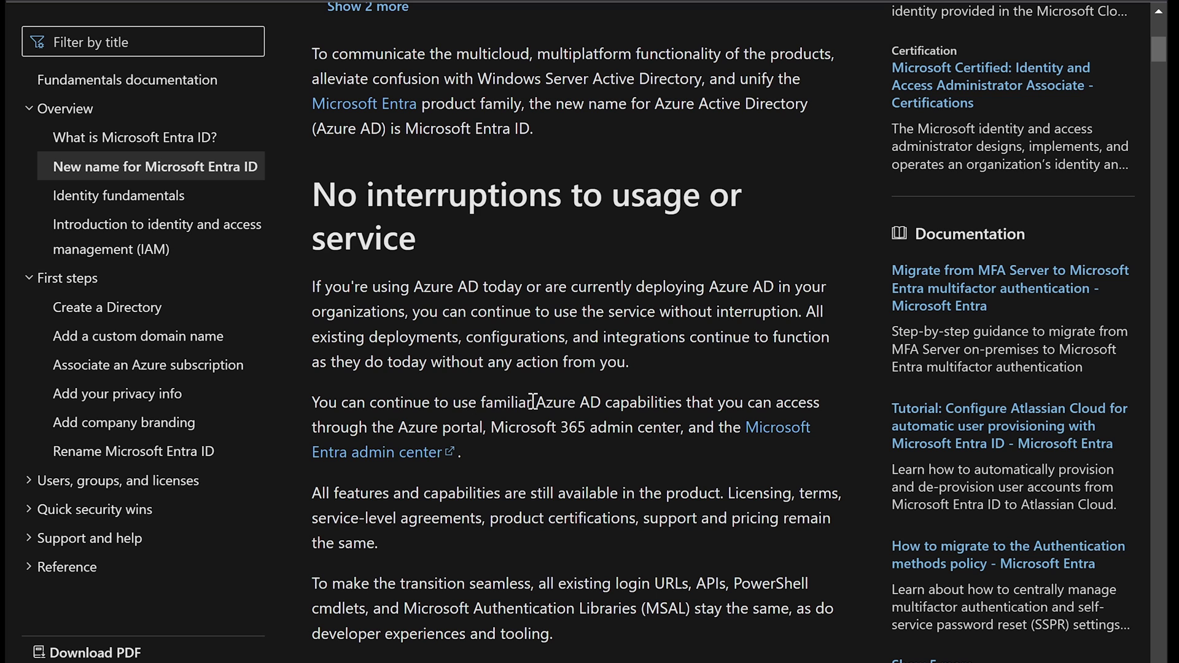
Step: Highlight the paragraphs on familiar Azure AD capabilities, admin portals, and all features and capabilities
{"action": "scroll", "coordinate": [534, 402], "scroll_direction": "down", "scroll_amount": 2}
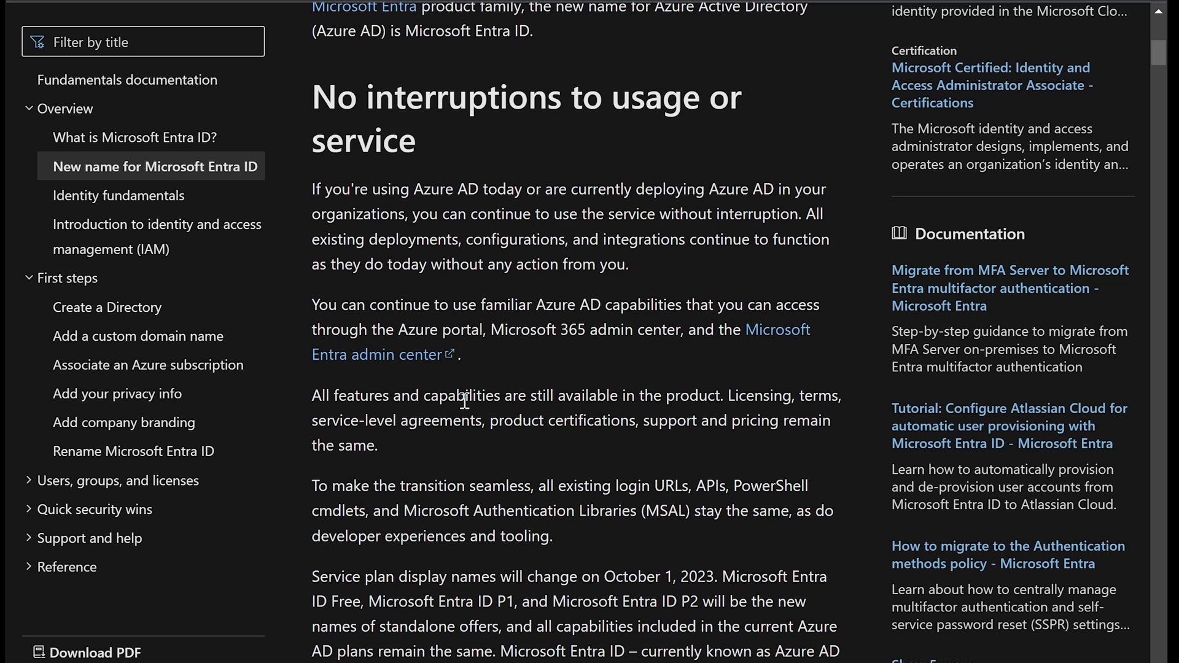
{"action": "scroll", "coordinate": [464, 399], "scroll_direction": "down", "scroll_amount": 2}
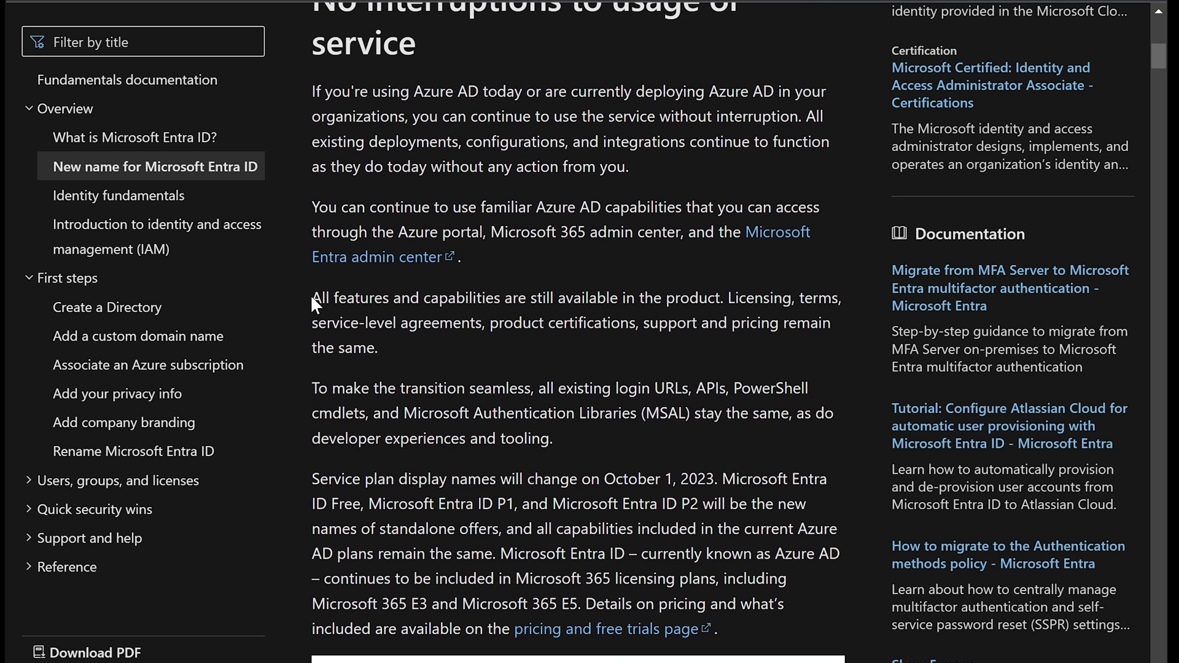
{"action": "left_click_drag", "start_coordinate": [312, 206], "coordinate": [579, 204]}
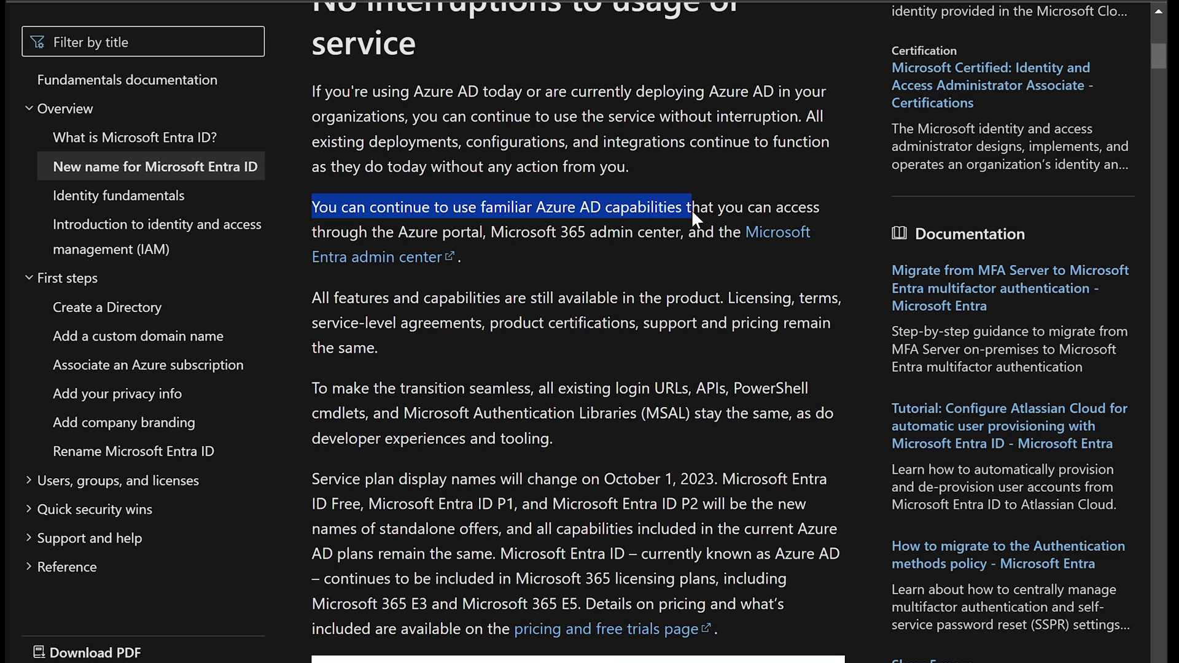
{"action": "left_click_drag", "start_coordinate": [809, 208], "coordinate": [695, 242]}
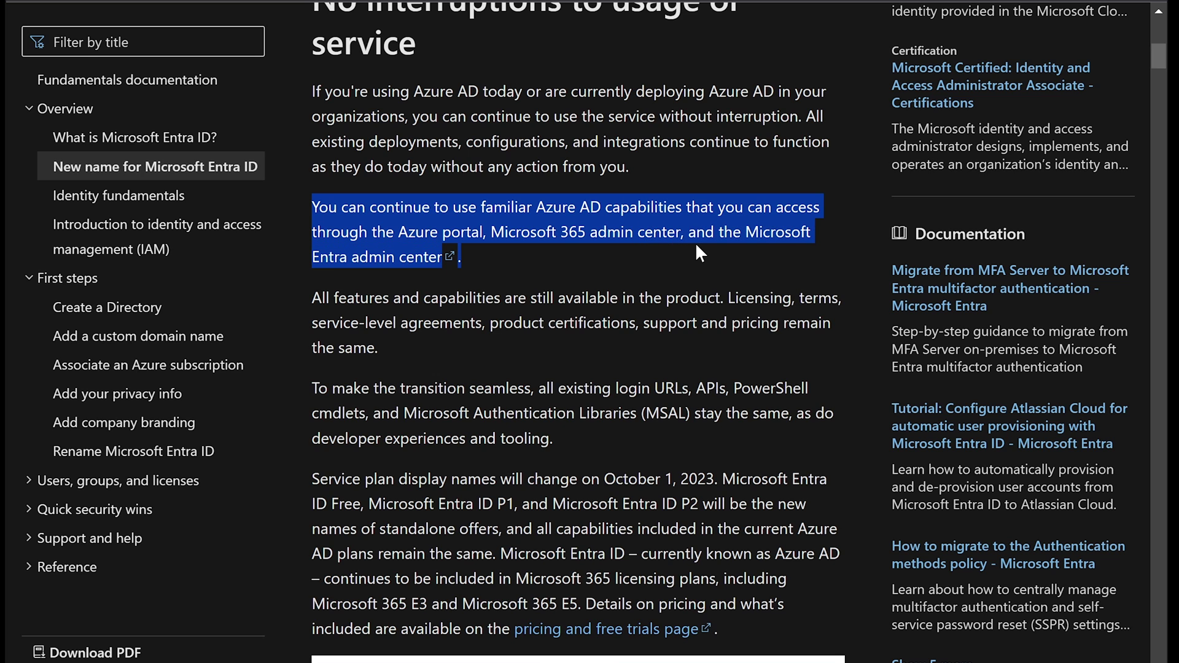
{"action": "left_click", "coordinate": [559, 301]}
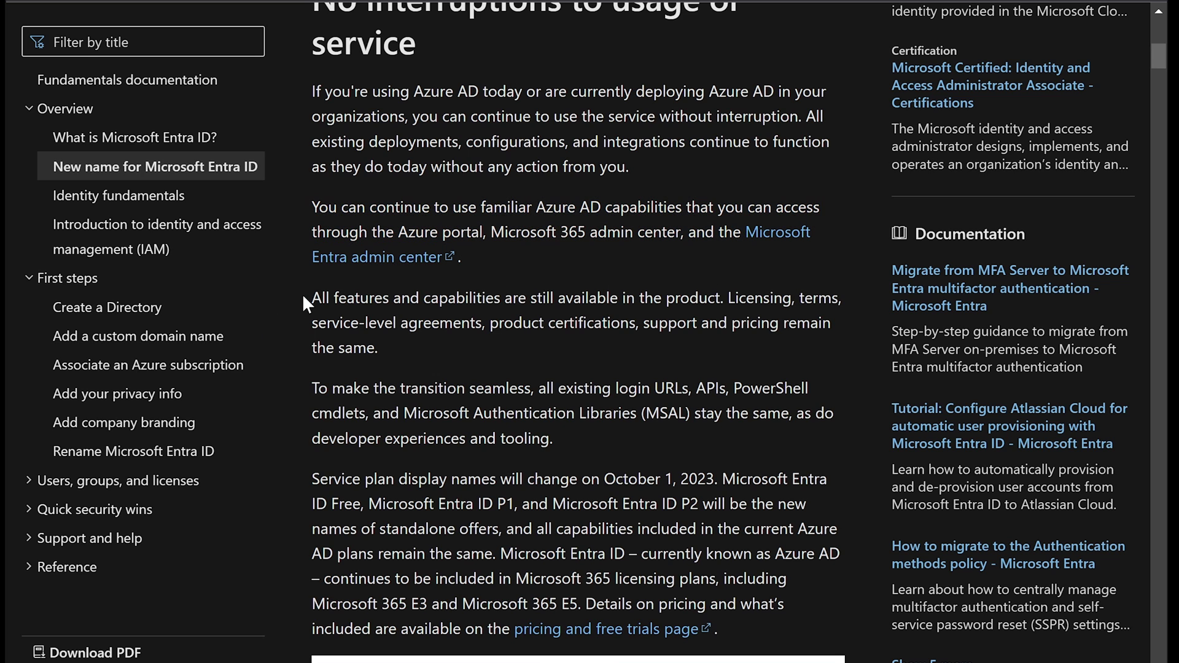
{"action": "left_click_drag", "start_coordinate": [305, 298], "coordinate": [534, 305]}
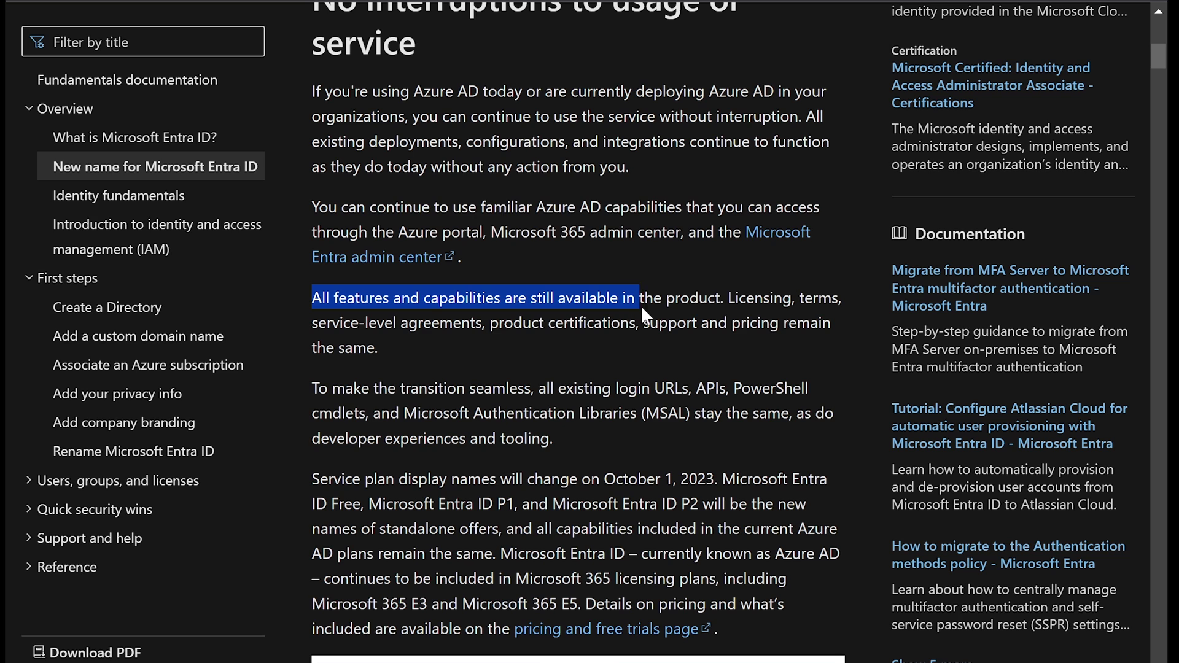
{"action": "left_click_drag", "start_coordinate": [647, 305], "coordinate": [814, 345]}
{"action": "left_click", "coordinate": [503, 354]}
Step: Highlight the seamless transition paragraph and the new service plan names: Microsoft Entra ID Free, P1, P2
{"action": "scroll", "coordinate": [390, 377], "scroll_direction": "down", "scroll_amount": 1}
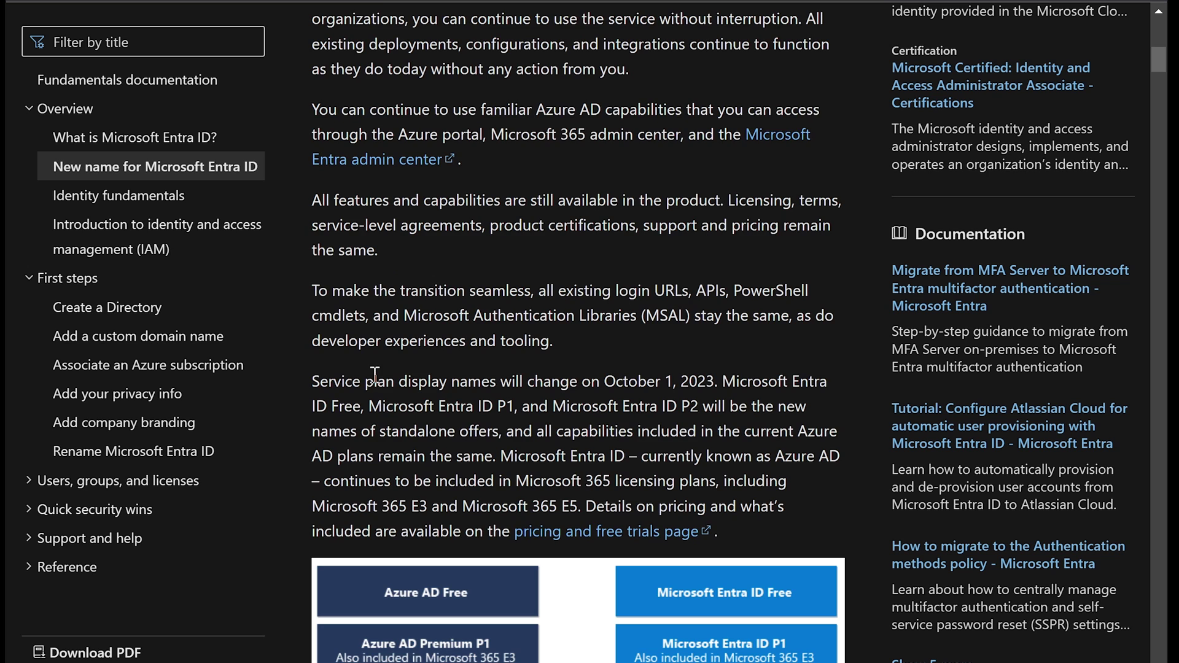
{"action": "scroll", "coordinate": [376, 374], "scroll_direction": "down", "scroll_amount": 3}
{"action": "scroll", "coordinate": [378, 366], "scroll_direction": "down", "scroll_amount": 2}
{"action": "left_click_drag", "start_coordinate": [312, 95], "coordinate": [725, 99]}
{"action": "left_click_drag", "start_coordinate": [804, 104], "coordinate": [617, 134]}
{"action": "left_click_drag", "start_coordinate": [313, 186], "coordinate": [702, 176]}
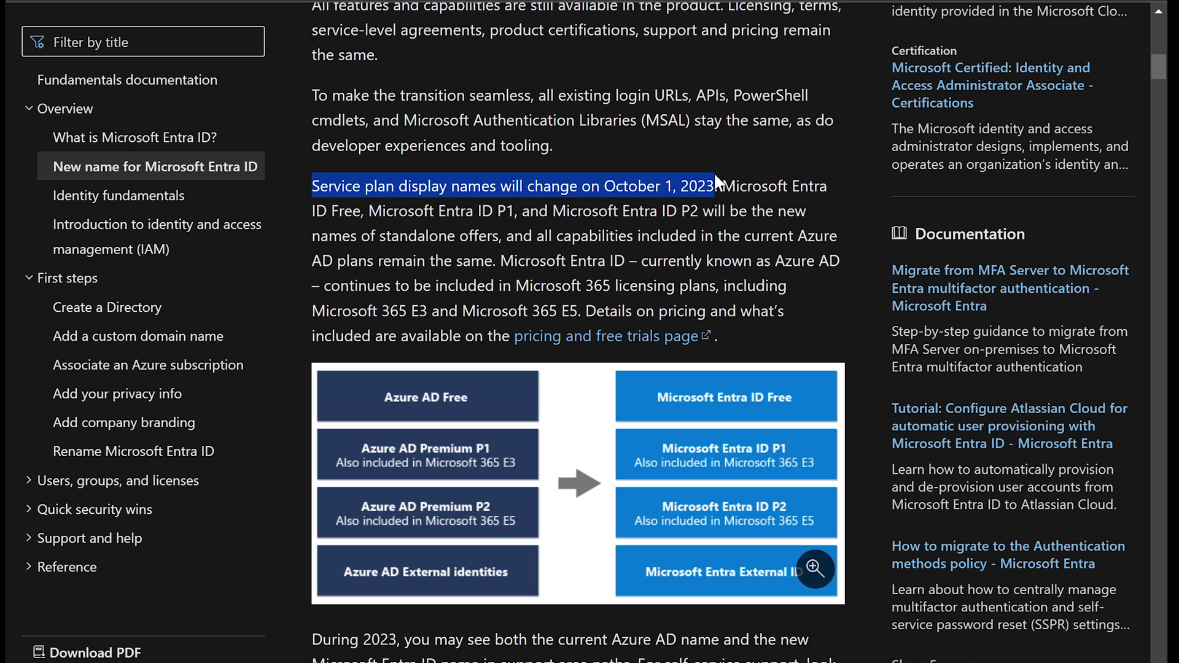
{"action": "left_click_drag", "start_coordinate": [715, 176], "coordinate": [619, 256]}
{"action": "left_click", "coordinate": [675, 253]}
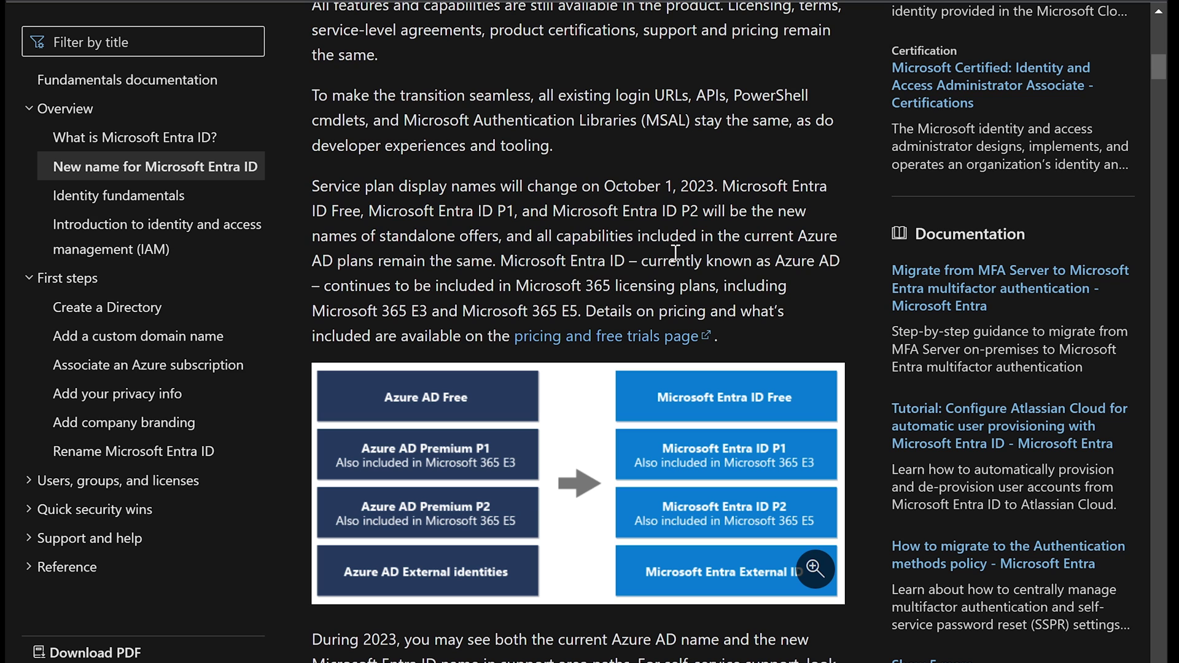
Step: Scroll down to the Logo/icon section and highlight the Azure AD product icons heading
{"action": "scroll", "coordinate": [649, 261], "scroll_direction": "down", "scroll_amount": 2}
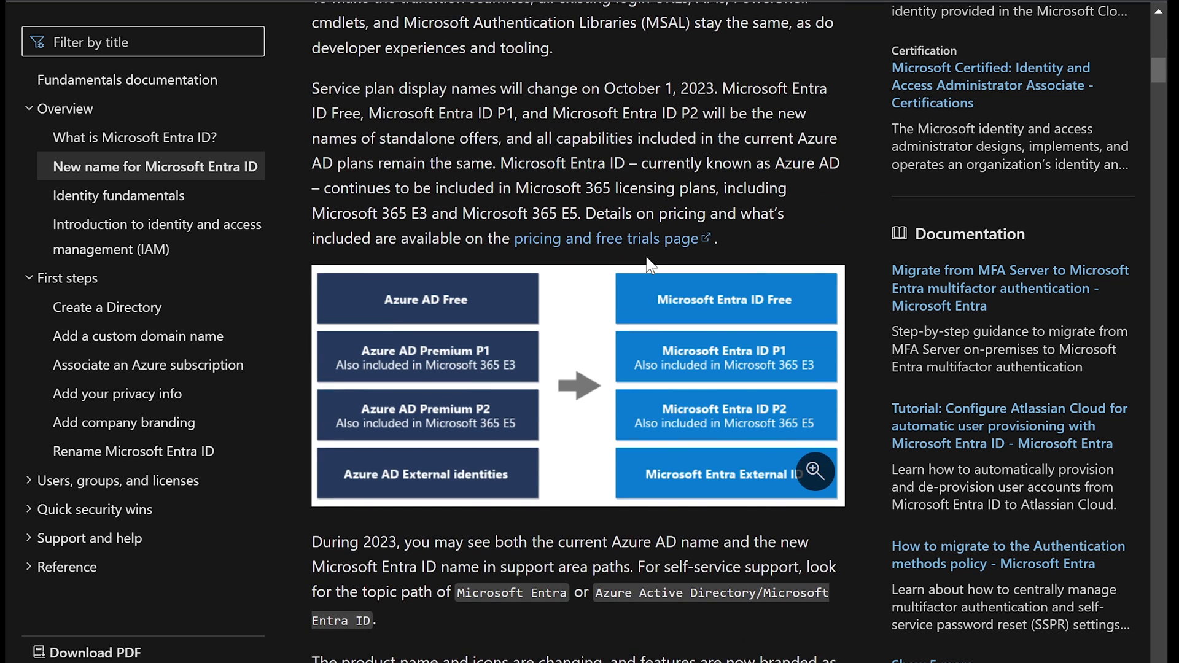
{"action": "scroll", "coordinate": [649, 261], "scroll_direction": "down", "scroll_amount": 2}
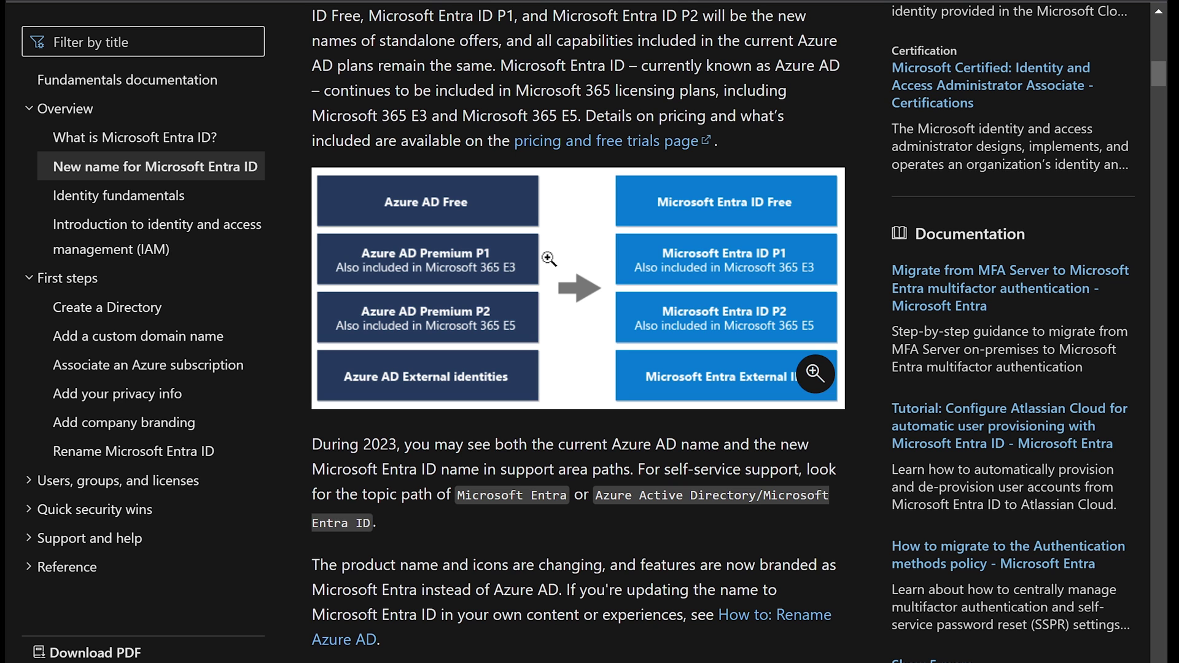
{"action": "scroll", "coordinate": [572, 270], "scroll_direction": "down", "scroll_amount": 3}
{"action": "scroll", "coordinate": [573, 270], "scroll_direction": "down", "scroll_amount": 4}
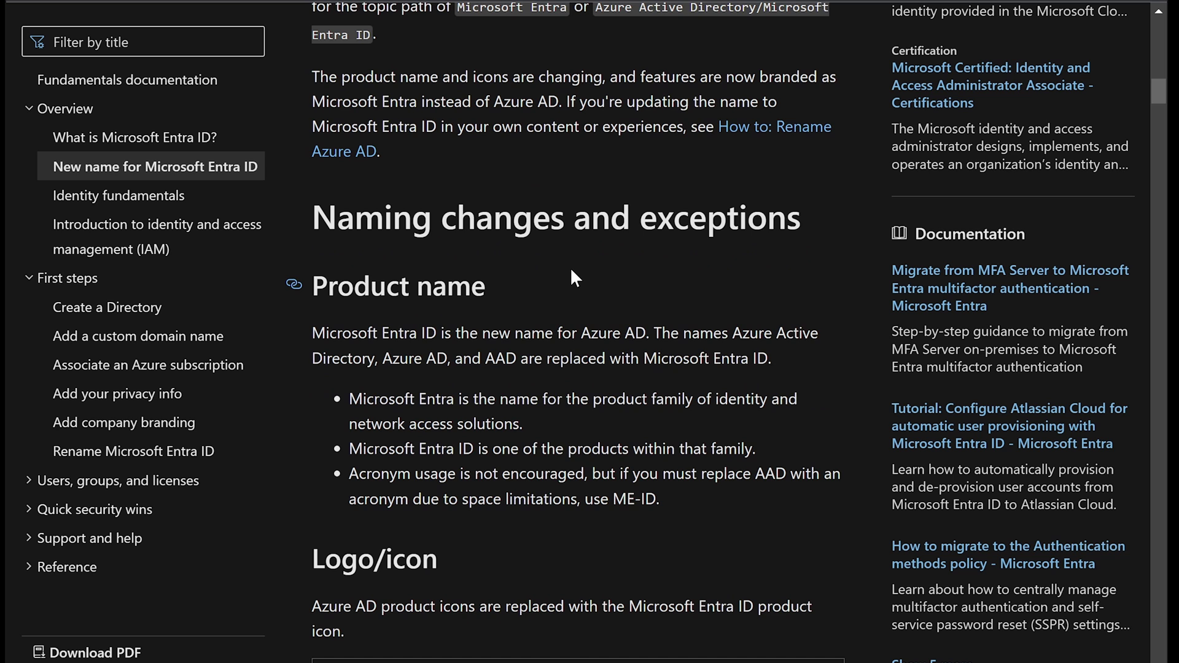
{"action": "scroll", "coordinate": [571, 270], "scroll_direction": "down", "scroll_amount": 7}
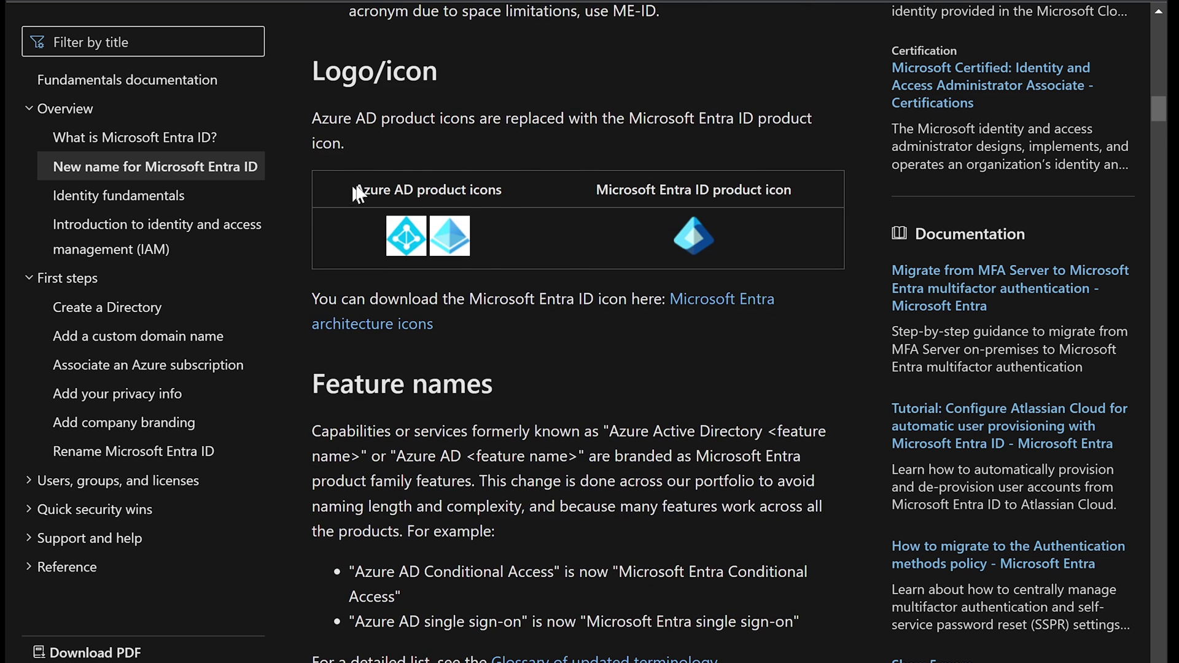
{"action": "left_click_drag", "start_coordinate": [388, 187], "coordinate": [503, 195]}
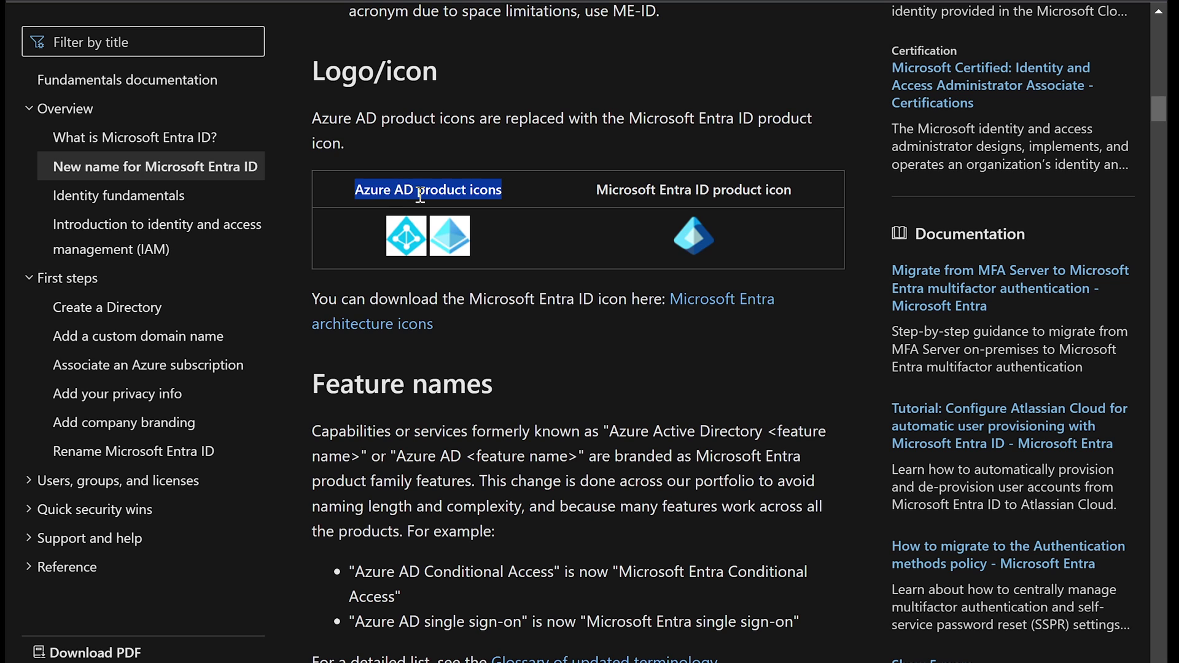
{"action": "left_click", "coordinate": [491, 191]}
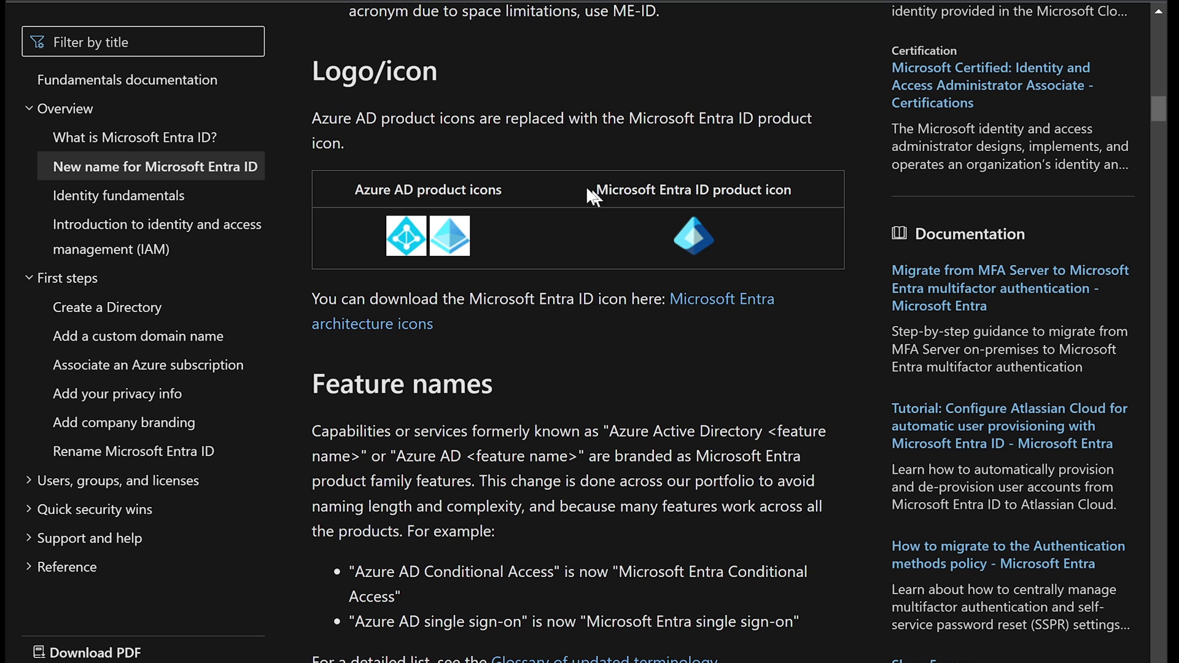
Step: Highlight the Microsoft Entra ID product icon heading and the sentence about downloading the icon
{"action": "left_click_drag", "start_coordinate": [593, 184], "coordinate": [792, 194]}
{"action": "left_click", "coordinate": [797, 190]}
{"action": "left_click_drag", "start_coordinate": [318, 300], "coordinate": [546, 318]}
{"action": "left_click_drag", "start_coordinate": [620, 308], "coordinate": [681, 307]}
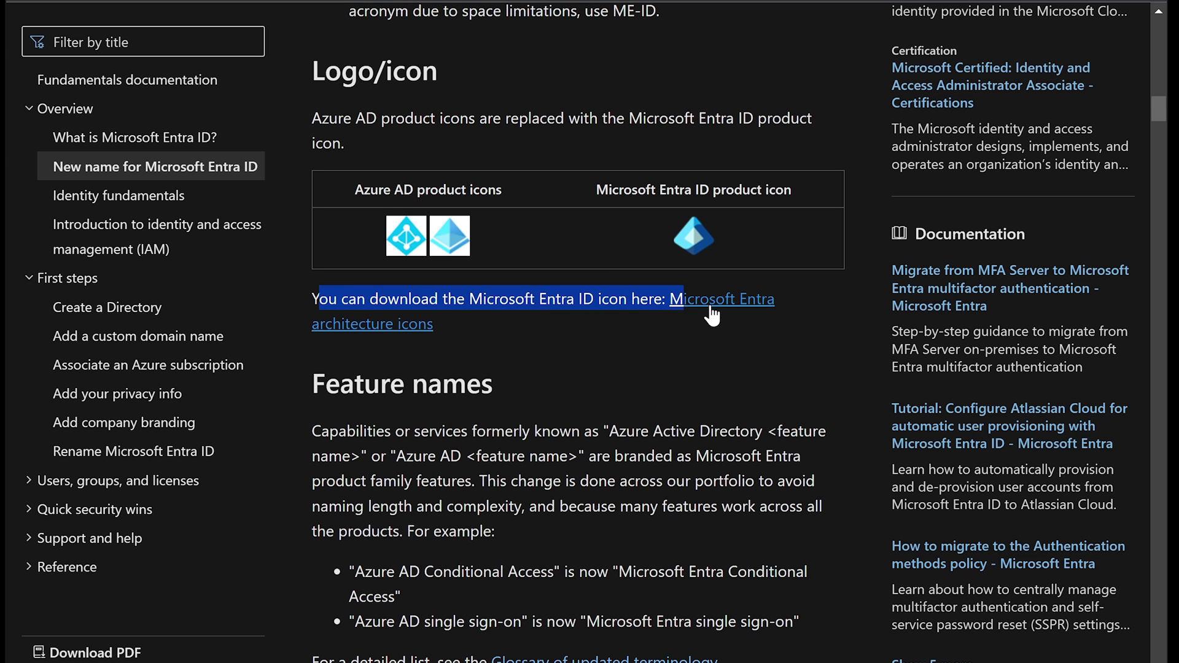
Step: Follow the link to the Microsoft Entra architecture icons page
{"action": "left_click", "coordinate": [698, 302]}
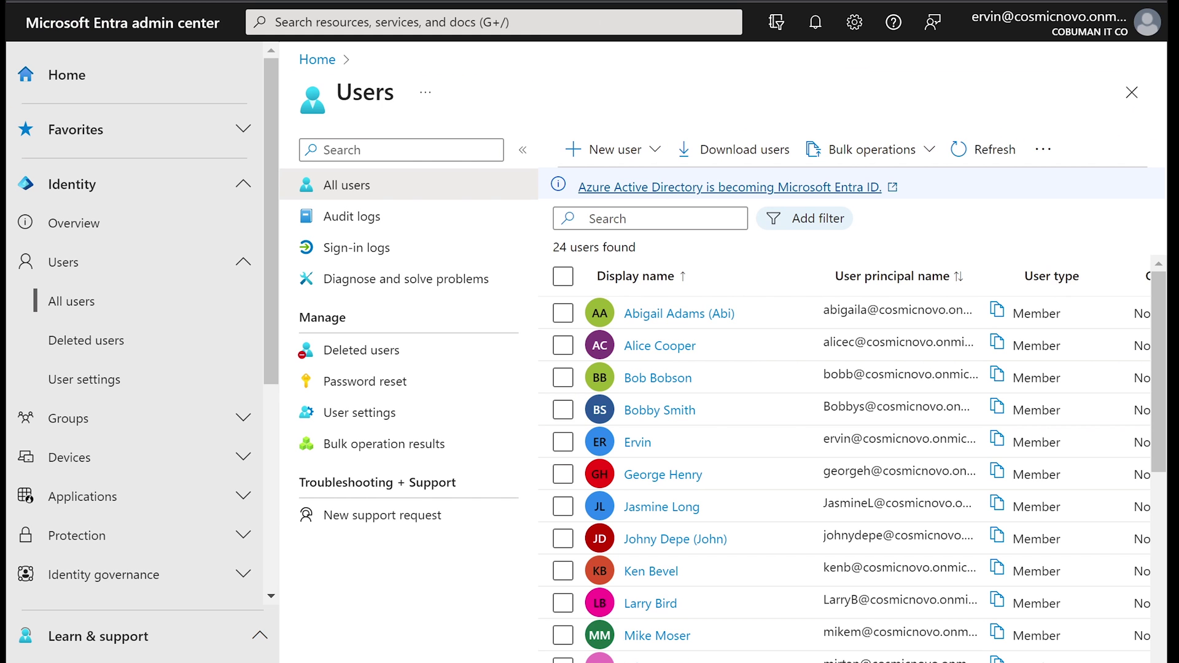